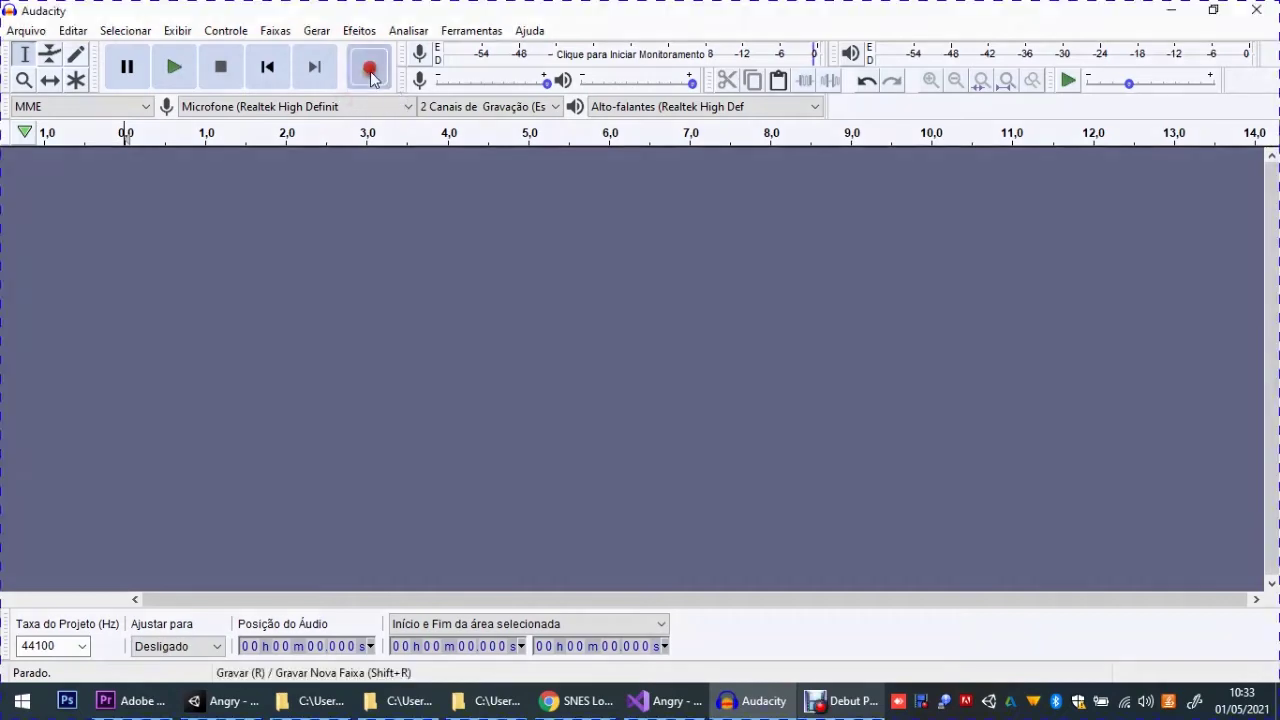
Step: Open Verdadeiro.cs in Visual Studio from the Verdadeiro (Script) component's Edit Script option
left_click(224, 708)
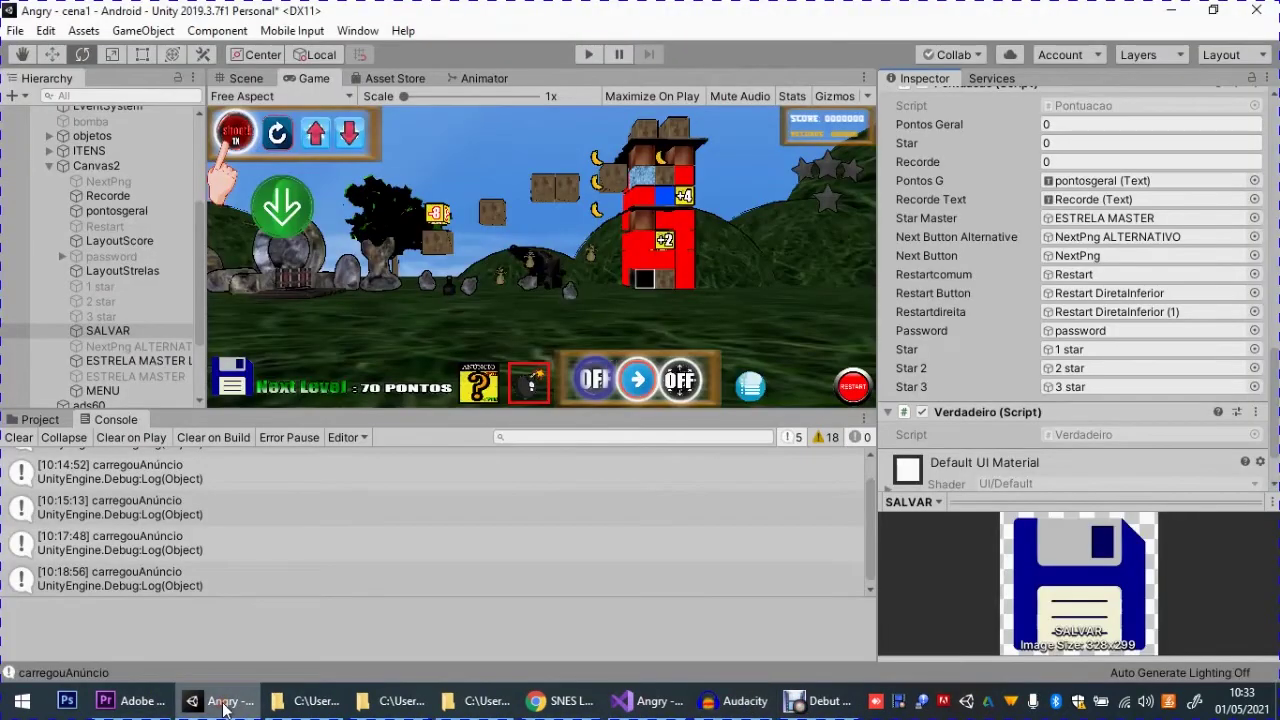
right_click(991, 412)
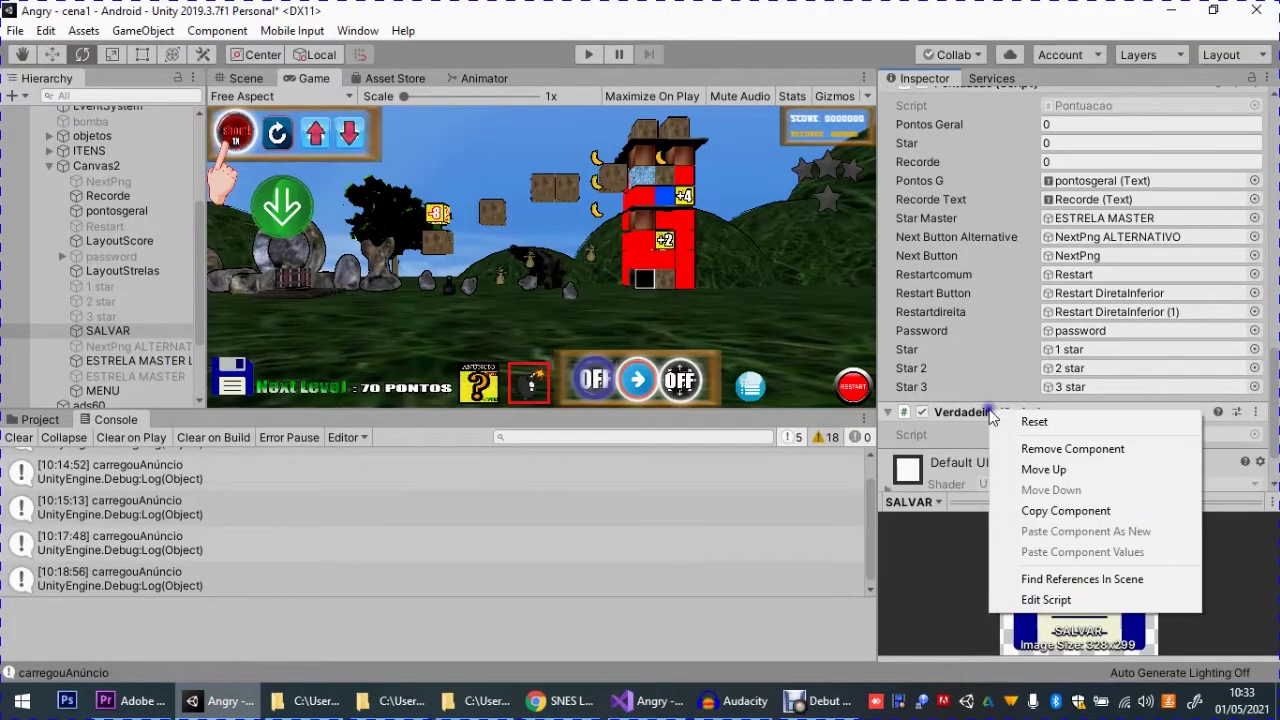
left_click(1046, 600)
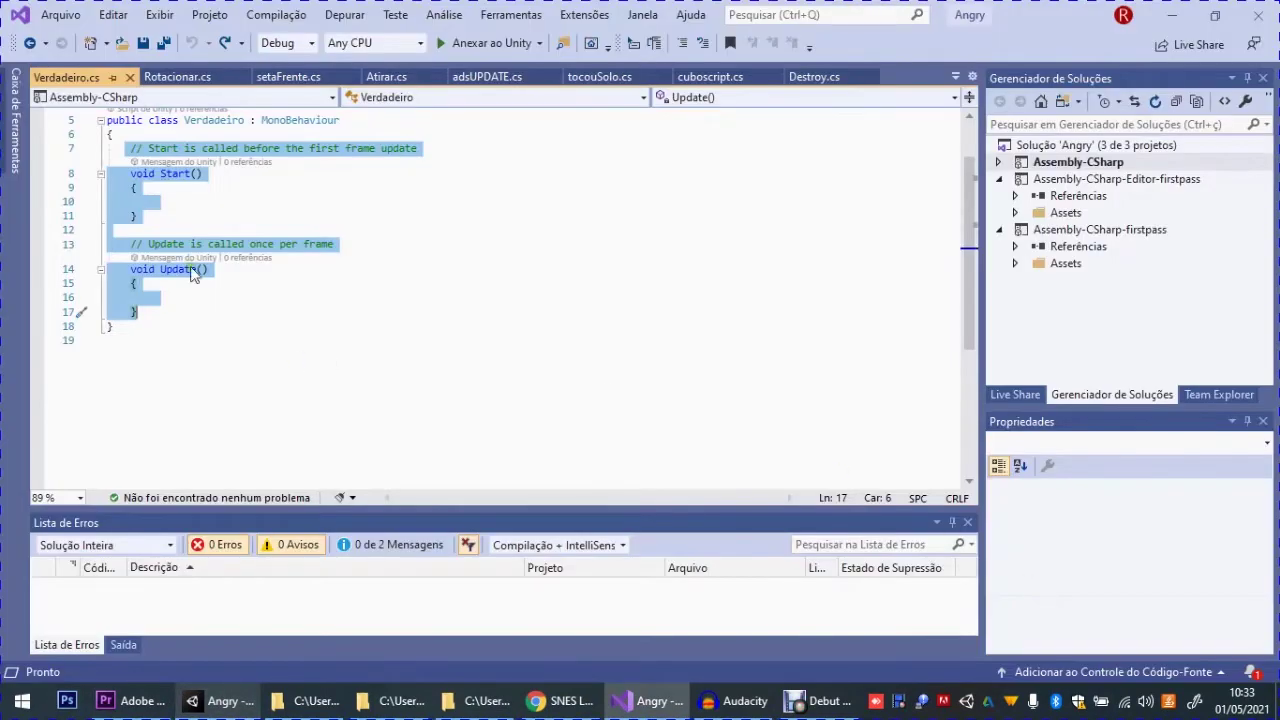
left_click(145, 203)
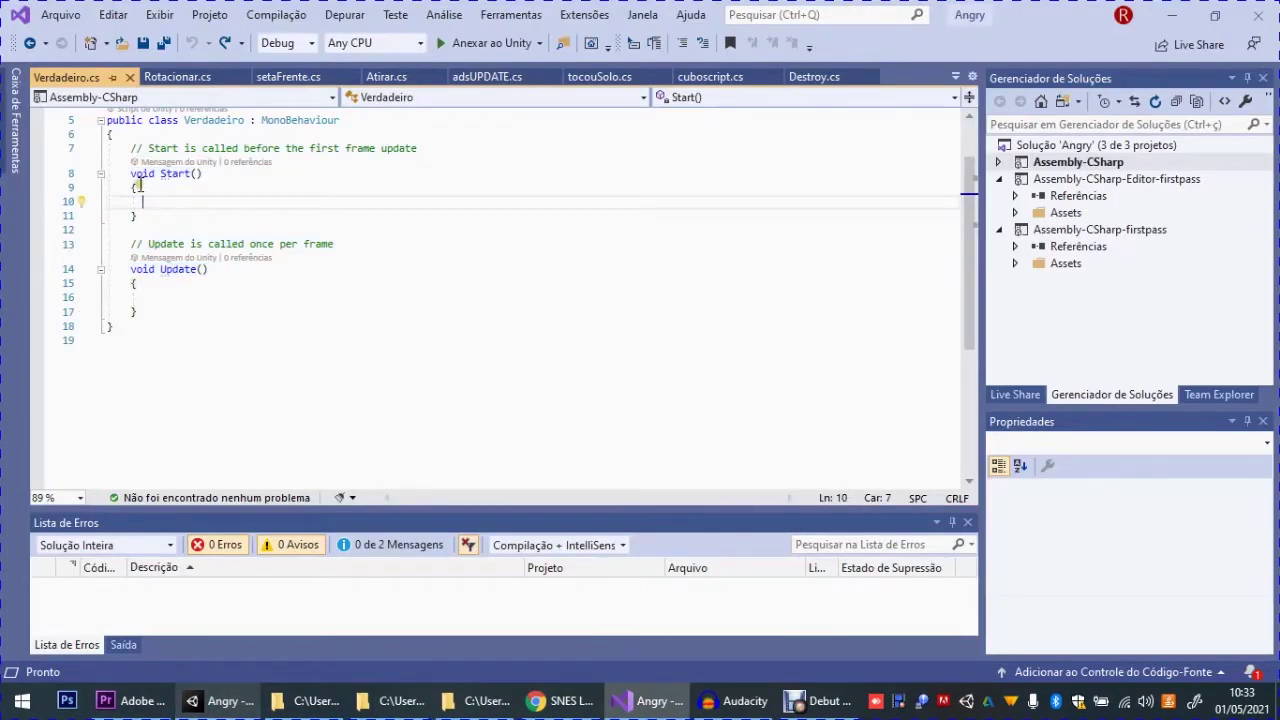
Step: Replace Start() and Update() with 'public bool condicionanteA, condicionanteB, TodasVerdadeiras;'
left_click_drag(128, 150, 200, 320)
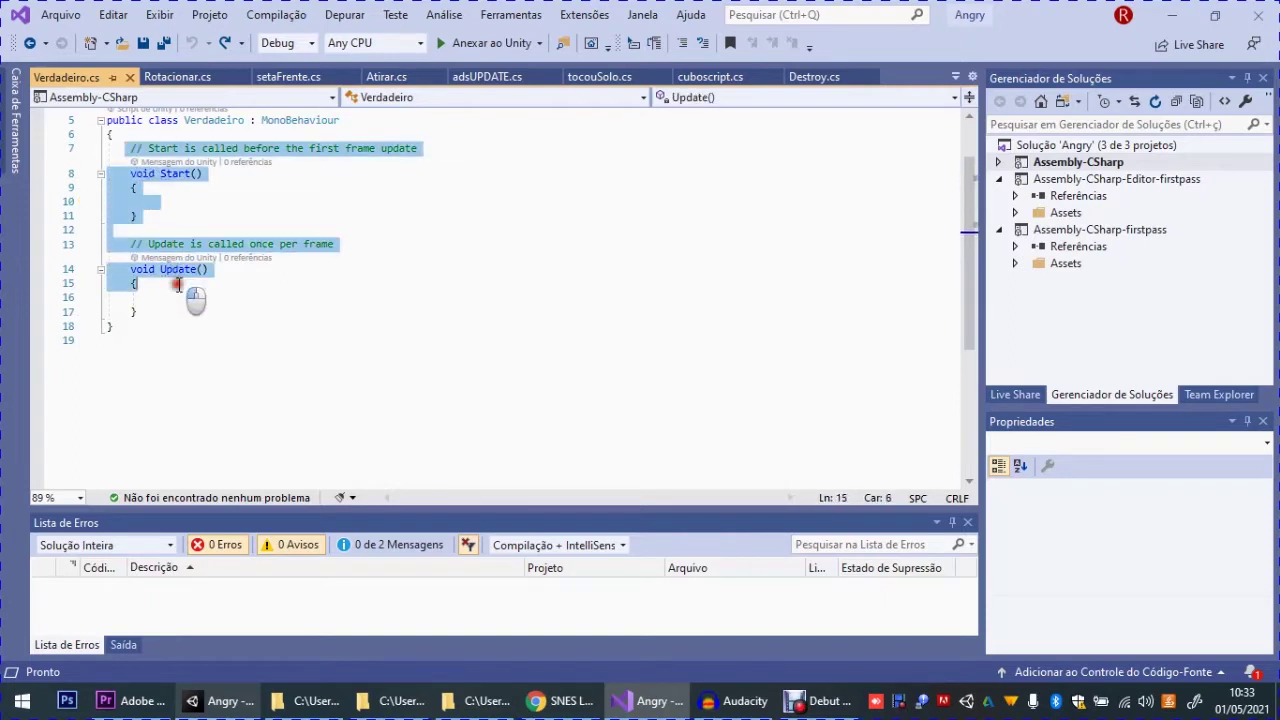
key("Delete")
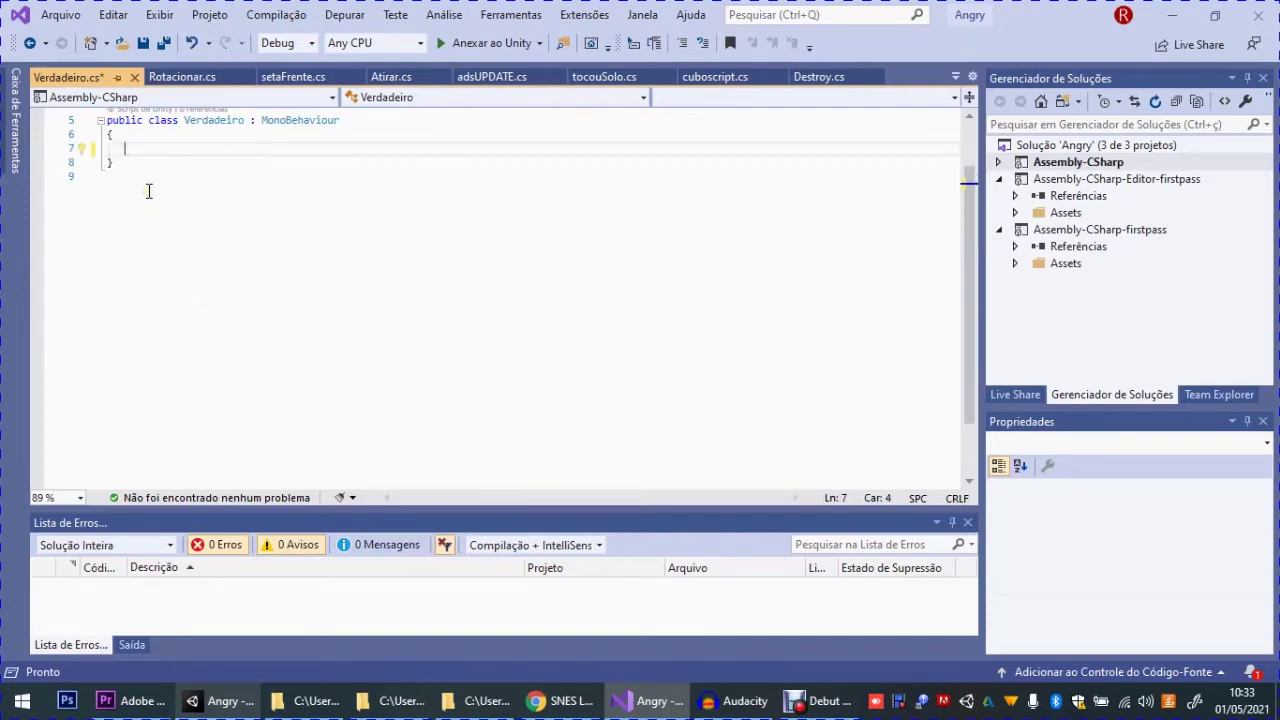
type("ú")
key("BackSpace")
key("BackSpace")
key("BackSpace")
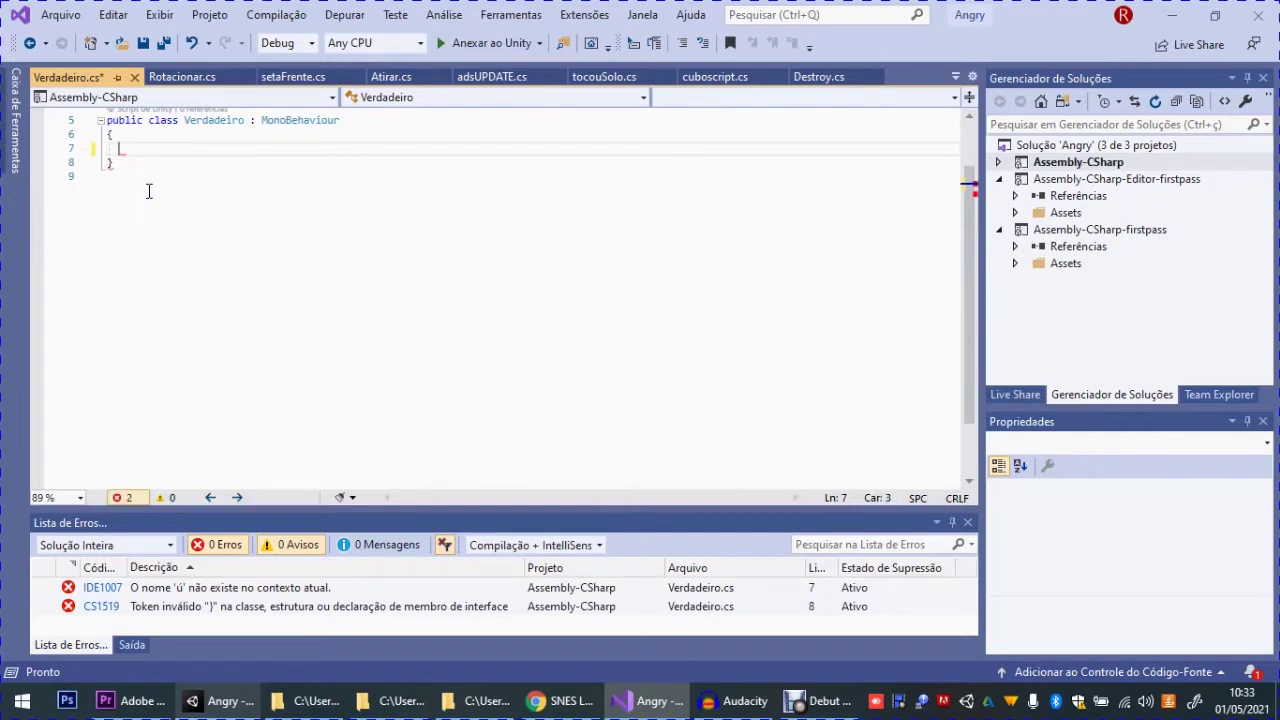
type("public bo")
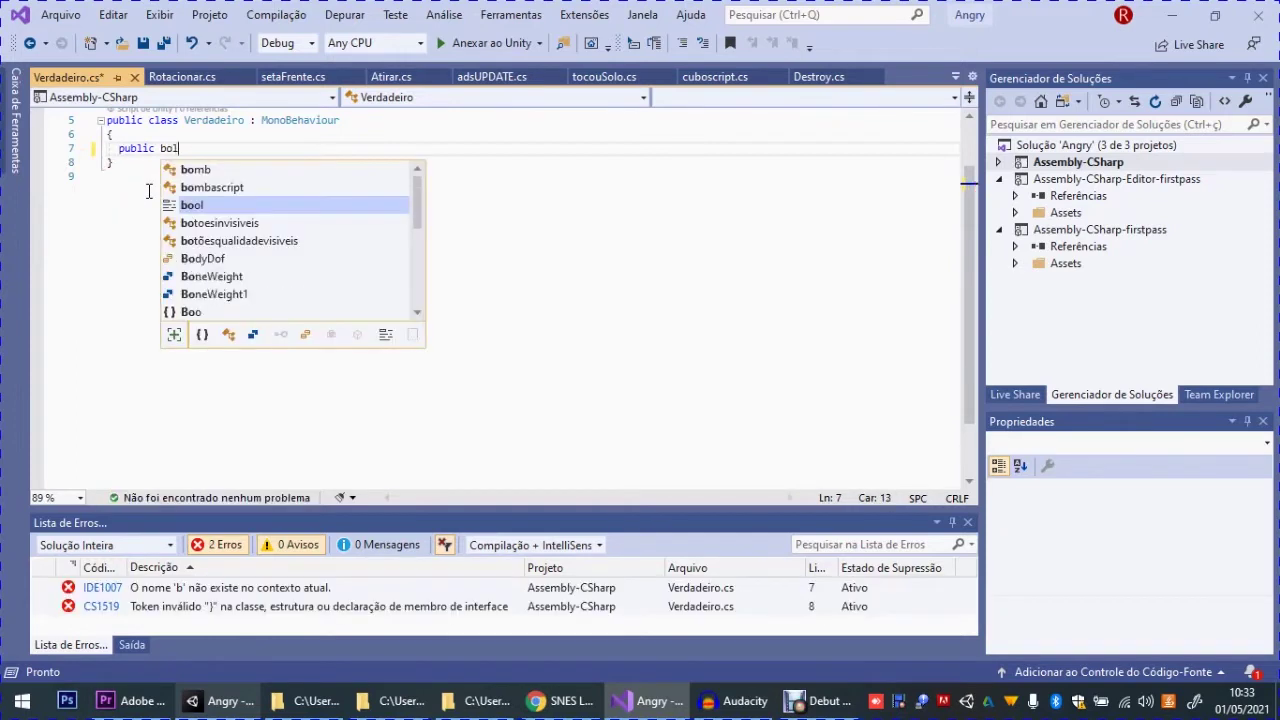
type("l")
key("BackSpace")
type("on")
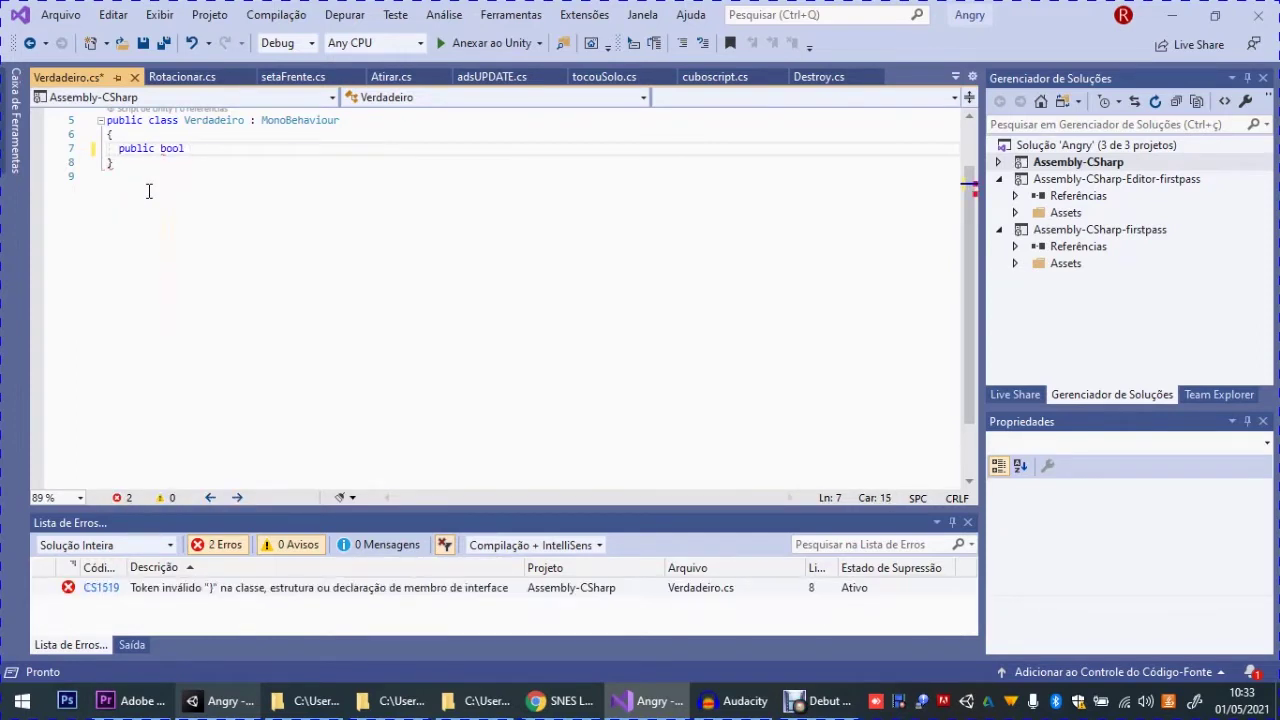
type("dicionante")
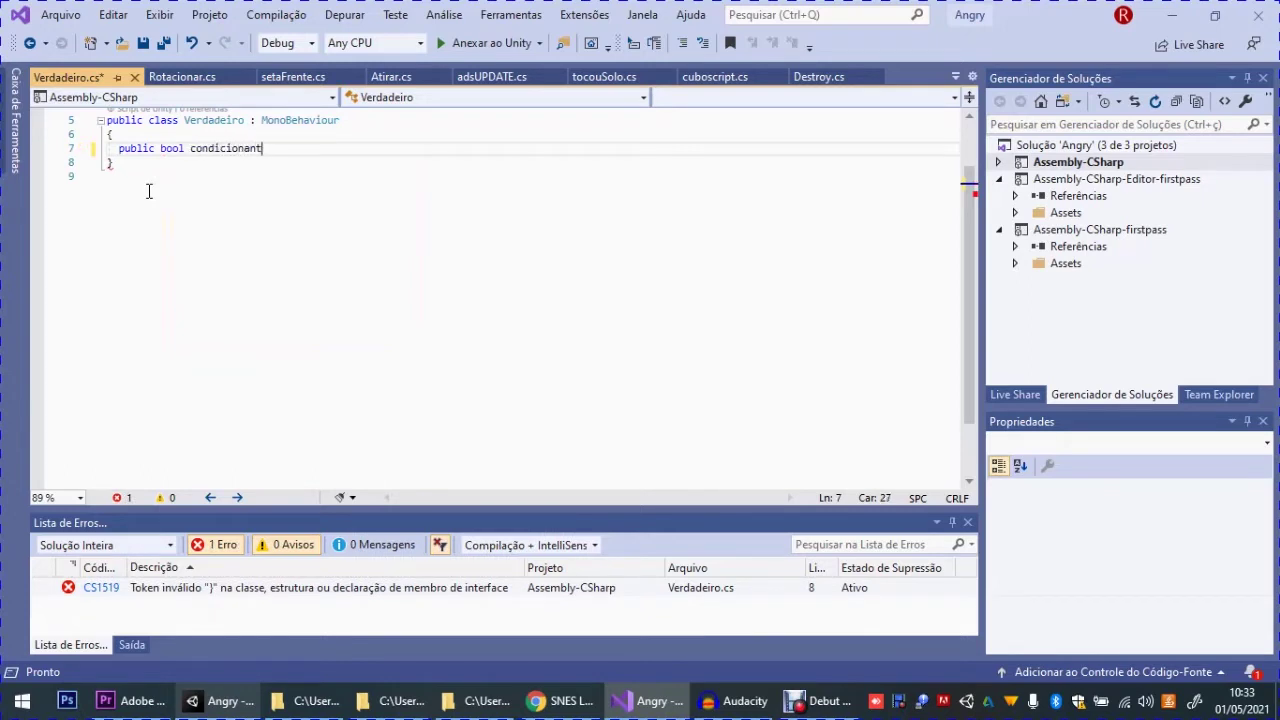
type("A, condicionanteB, T")
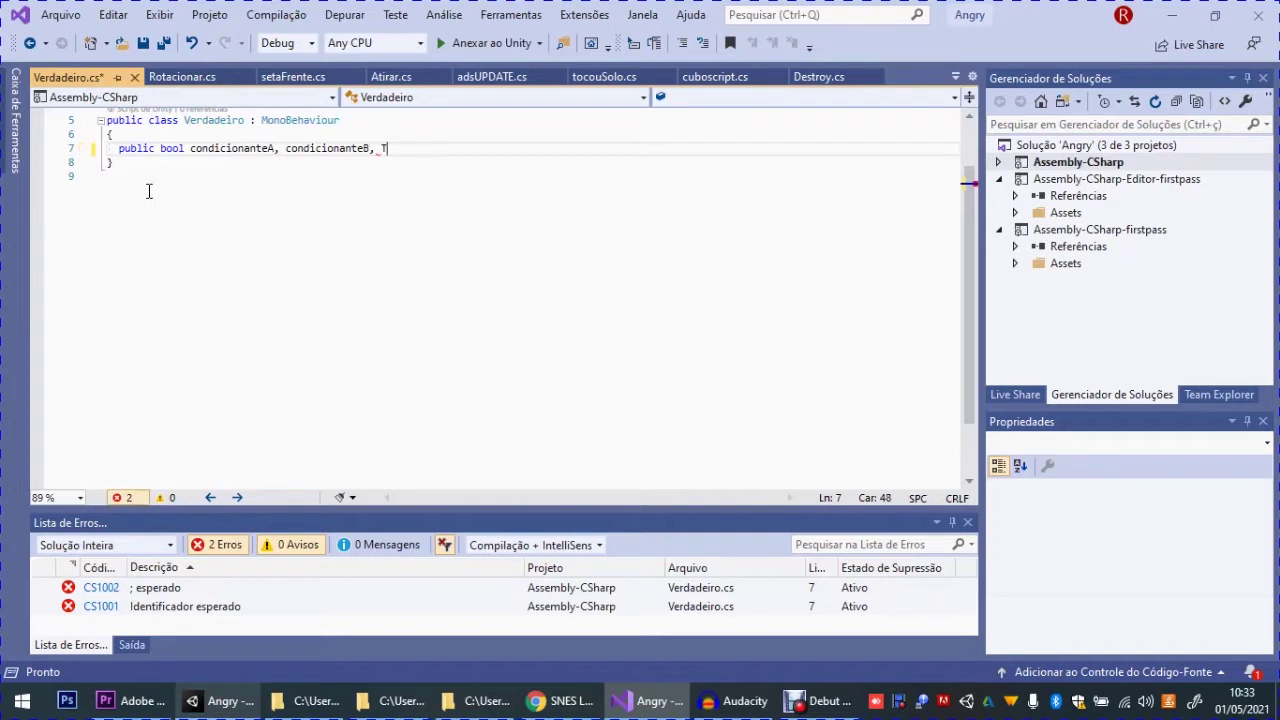
type("odasVerdadeiras;")
key("Return")
key("Return")
Step: Declare public bool VeradadeAbsoluta(bool condA, bool condB), open its body and begin an if on condA==true
type("ublic")
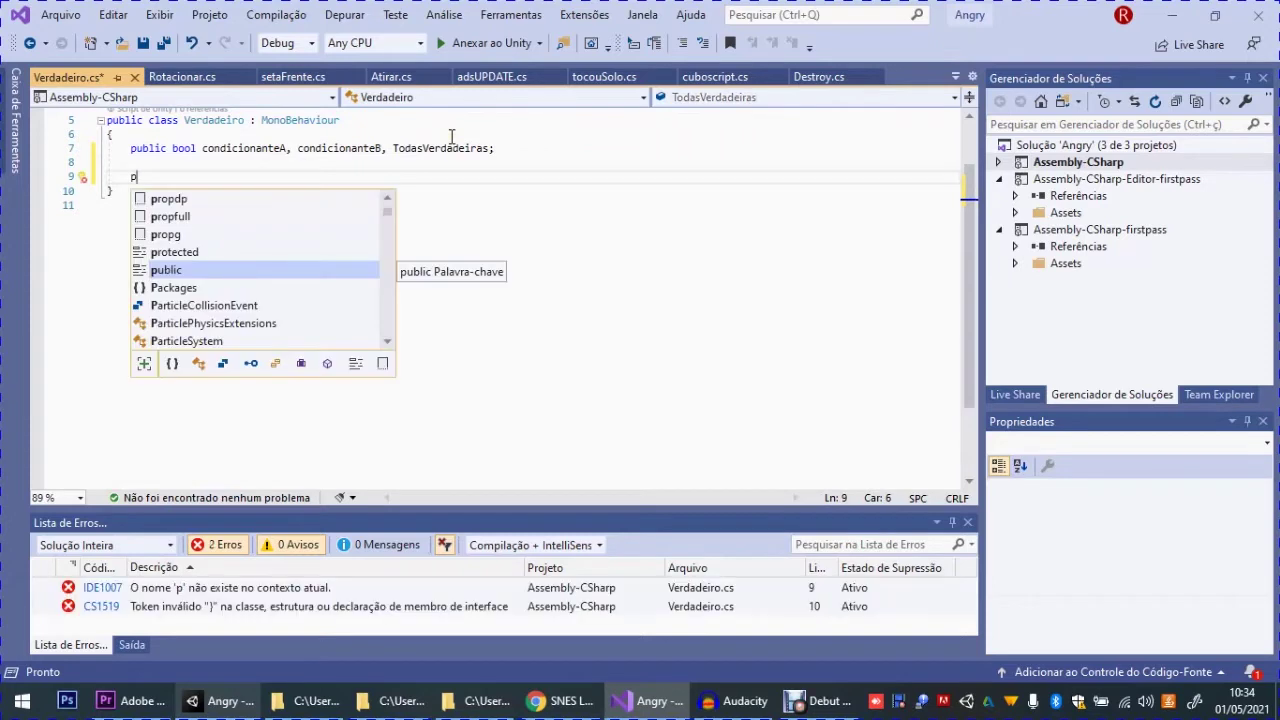
type(" bool")
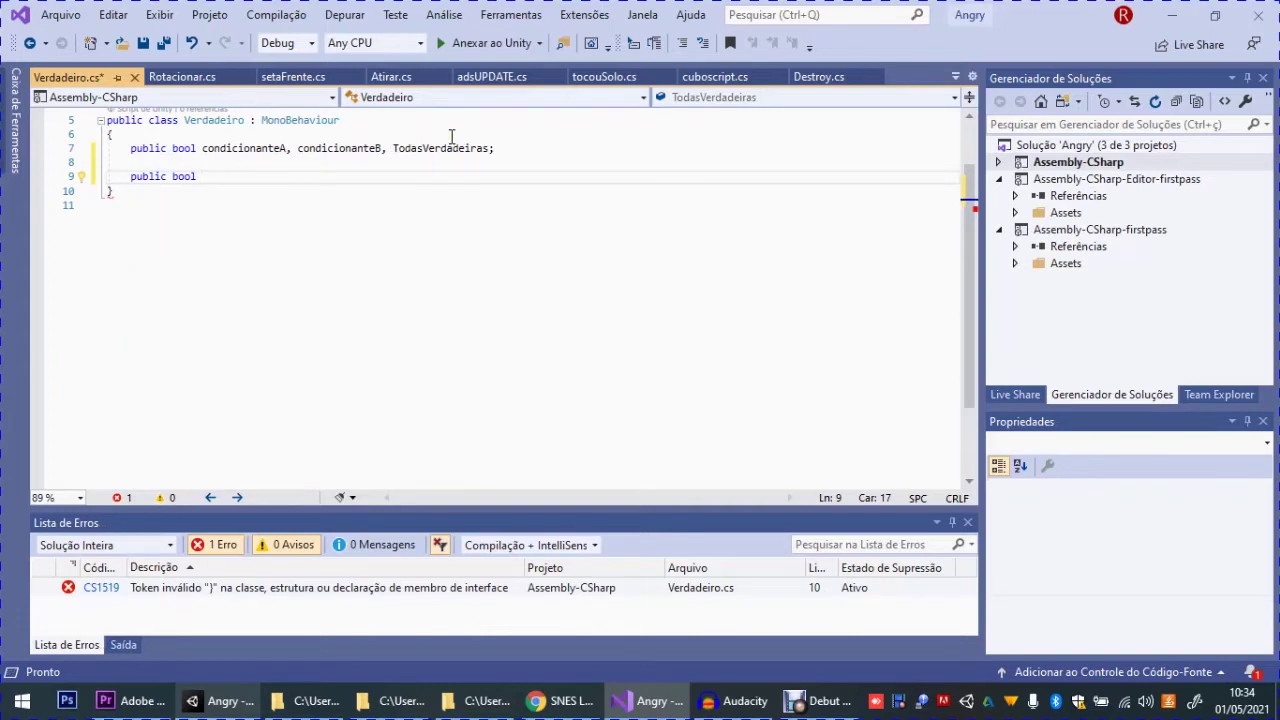
type("Ver")
key("BackSpace")
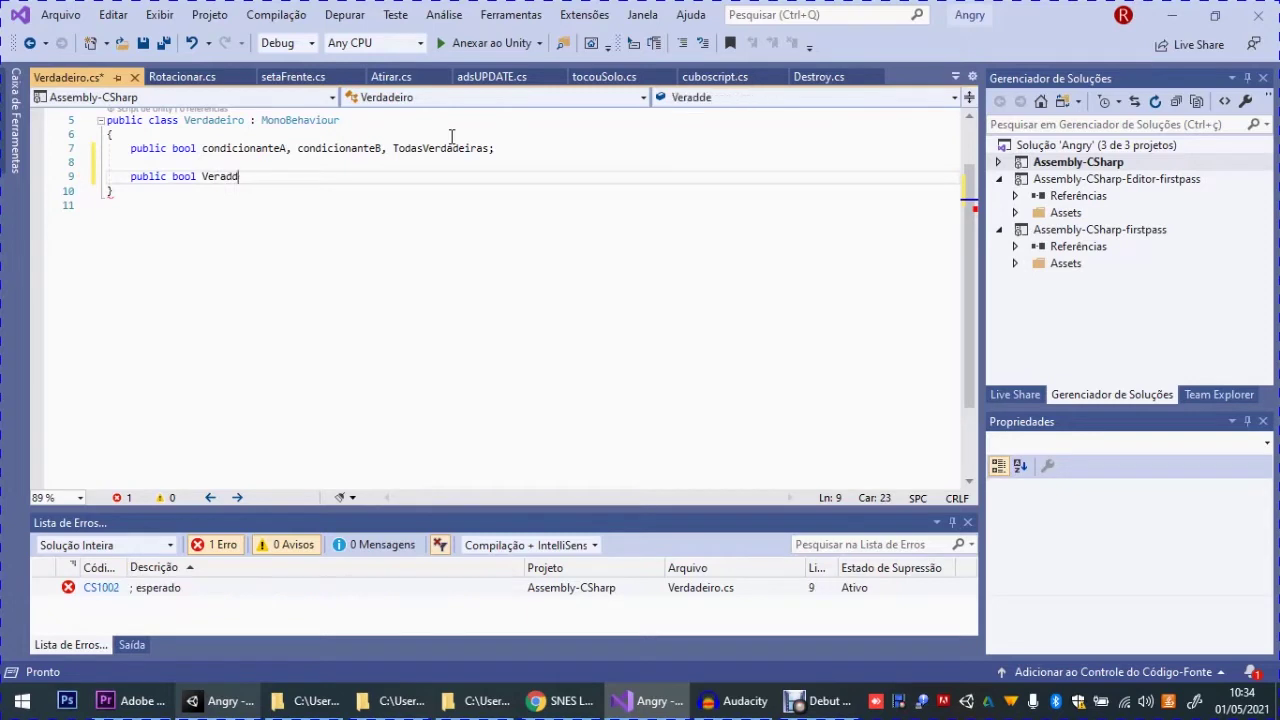
type("soluta(bool ")
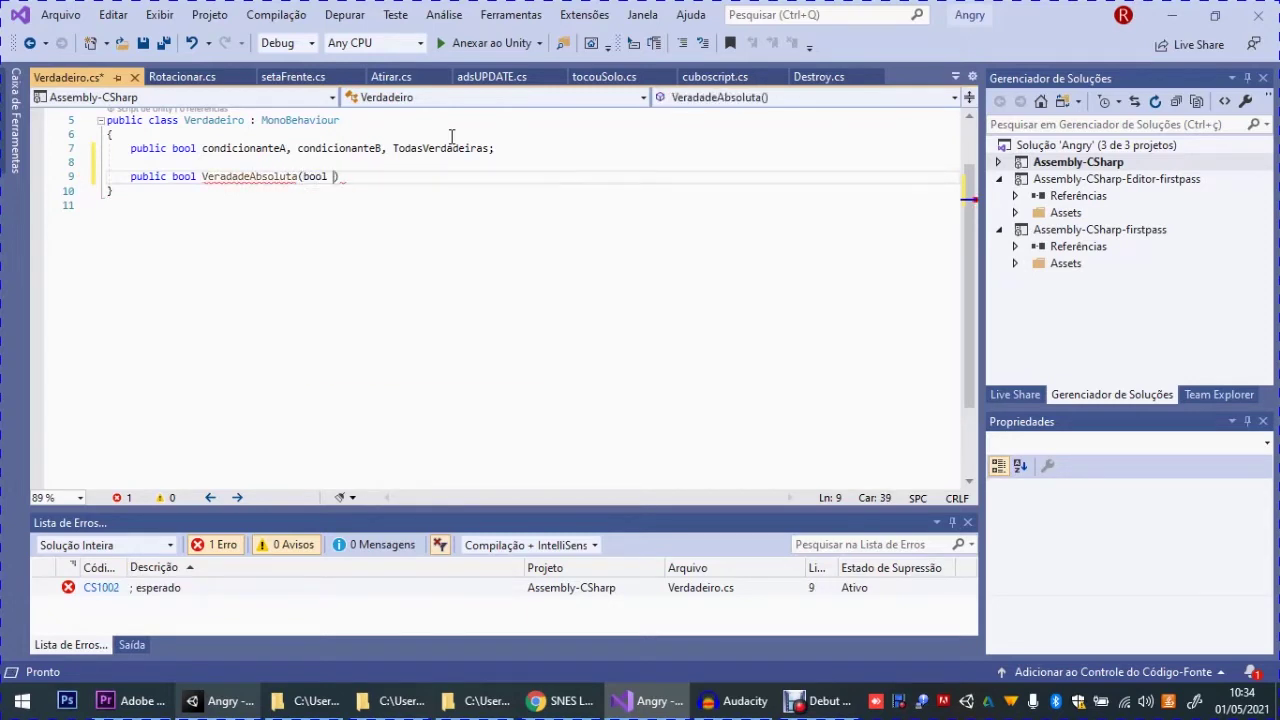
type("cond1")
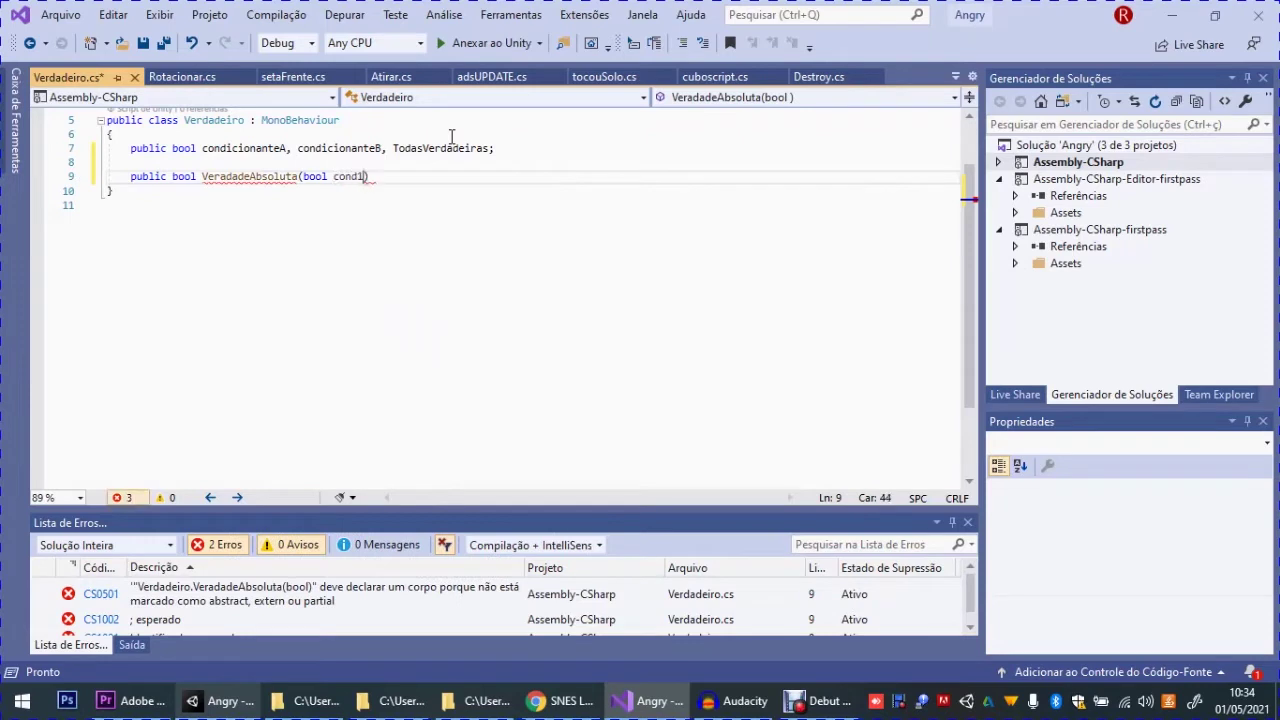
key("BackSpace")
type("A, co")
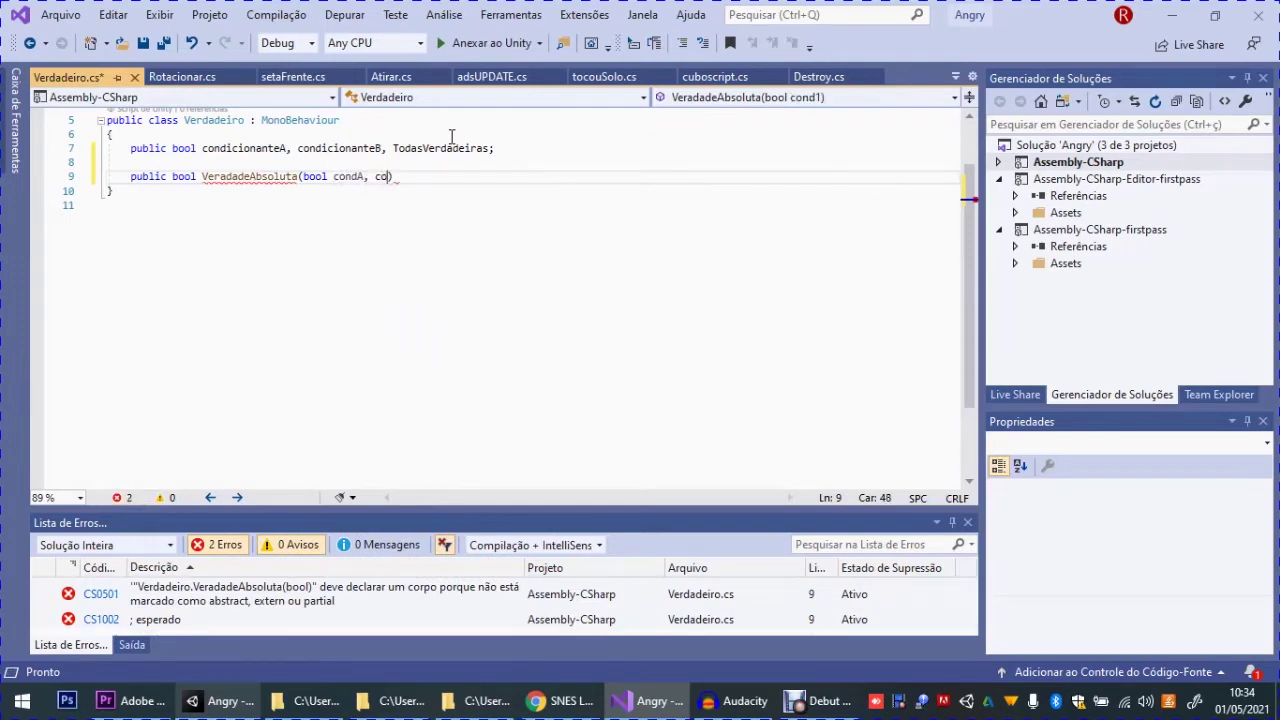
type("nd")
key("BackSpace")
key("BackSpace")
type("ol ")
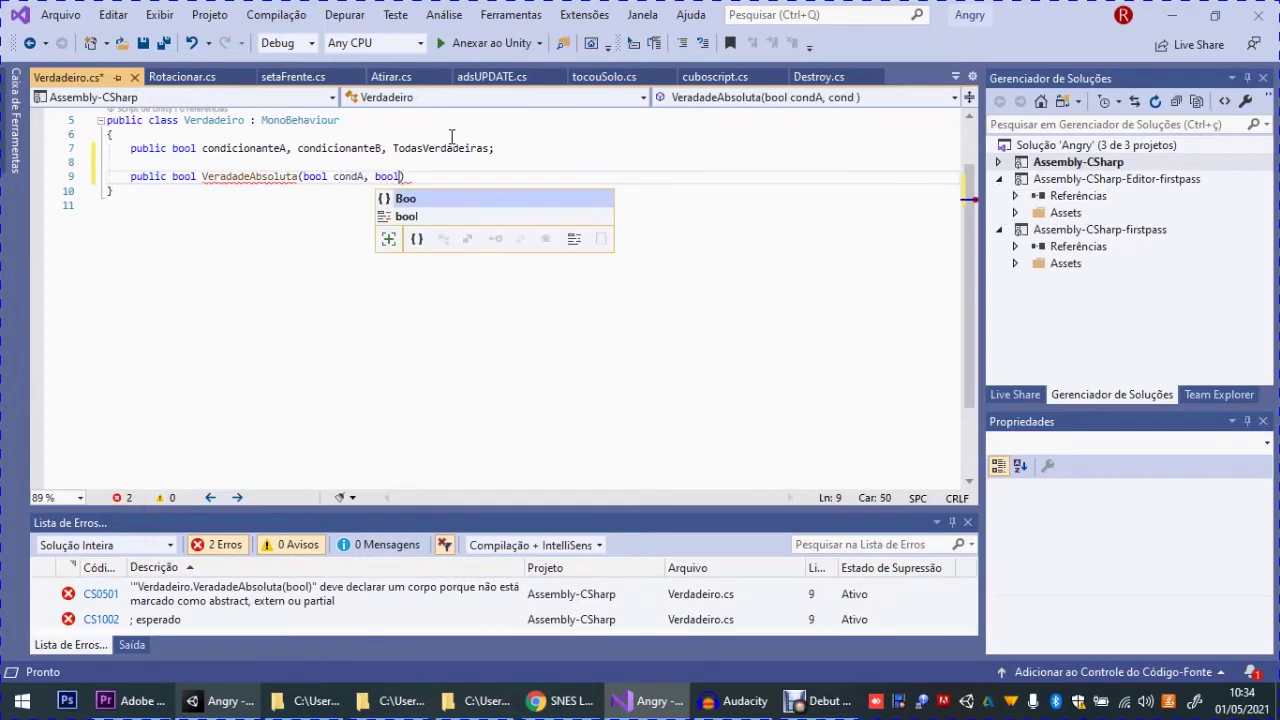
type("condB")
key("End")
key("Return")
type("{")
key("Return")
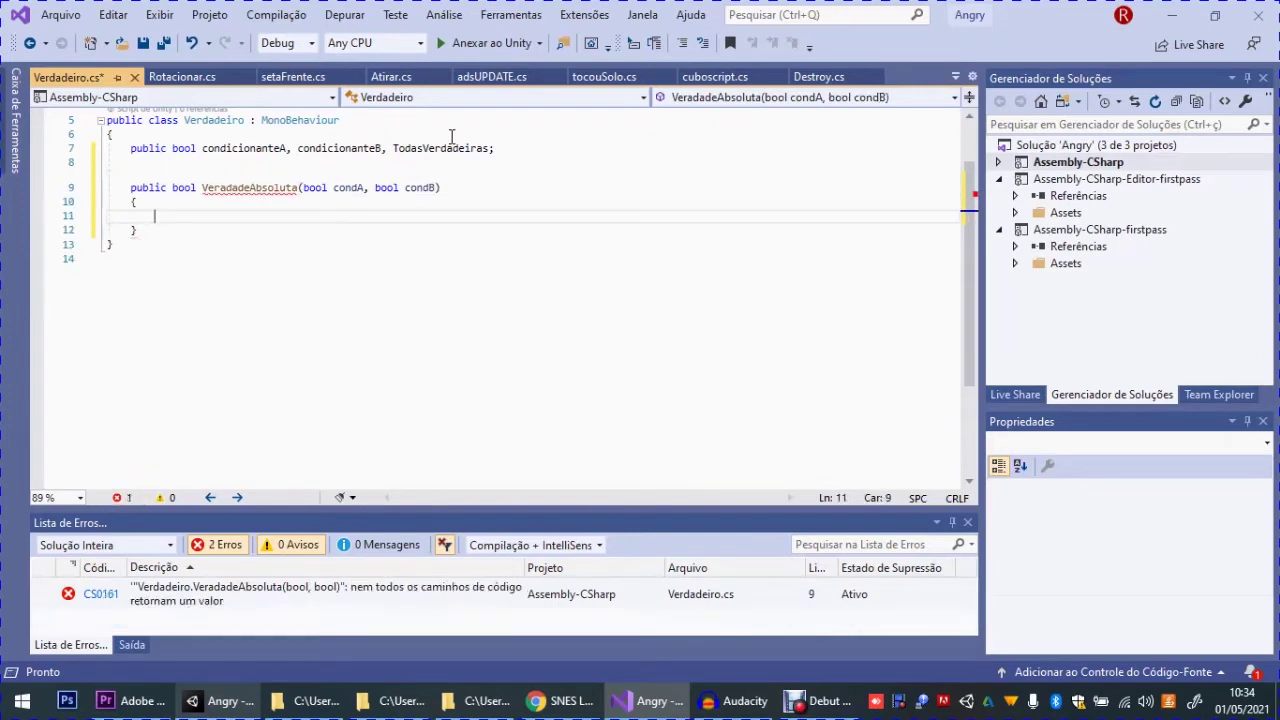
type("if(")
type("cond")
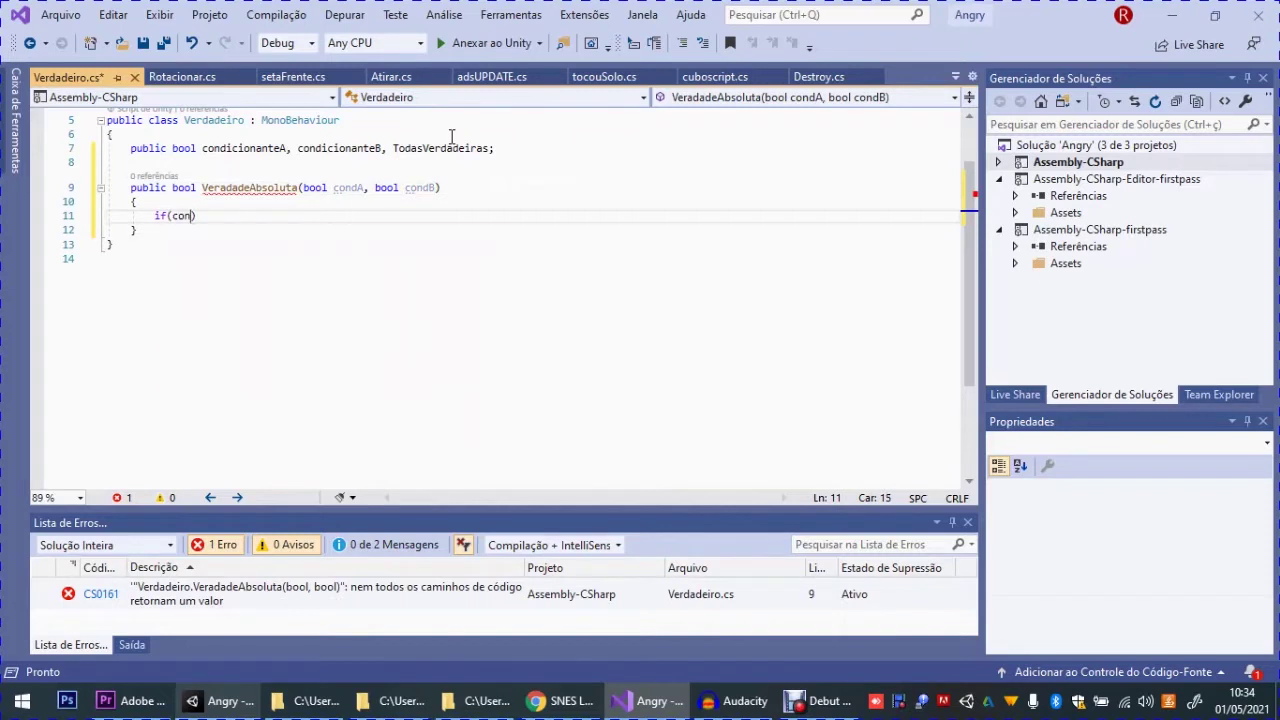
type("A")
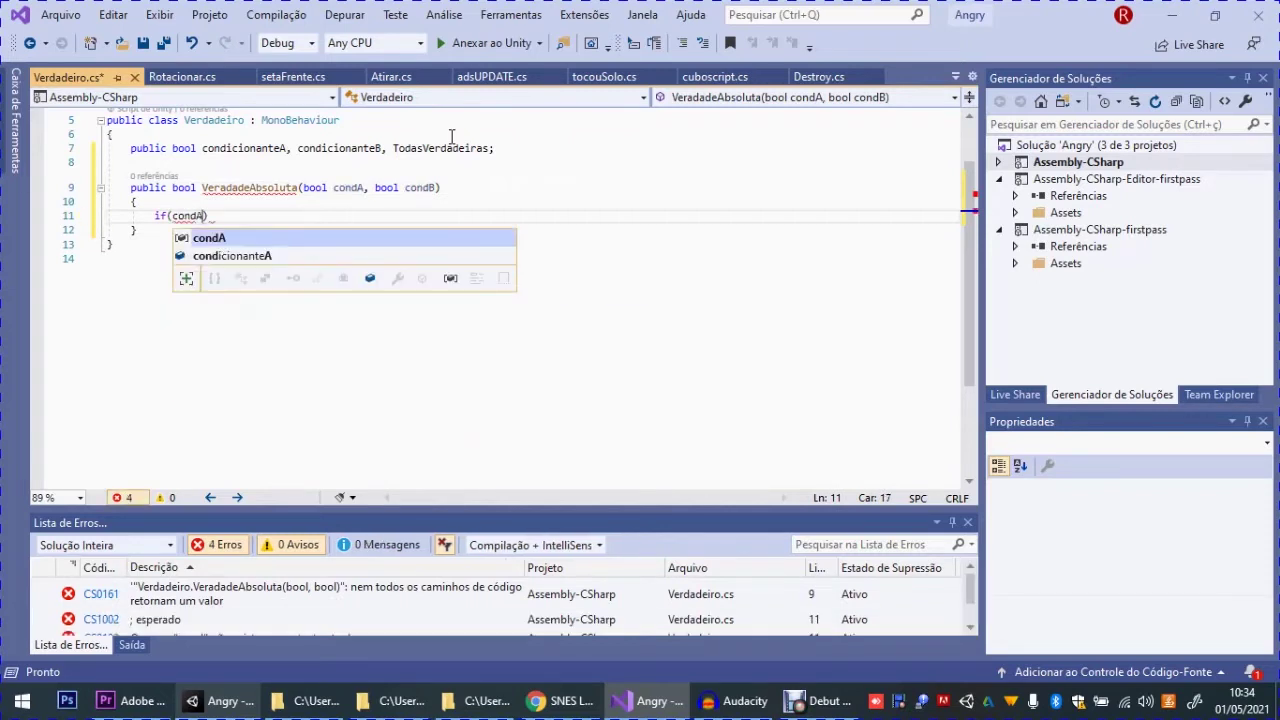
type("==true")
type("&&")
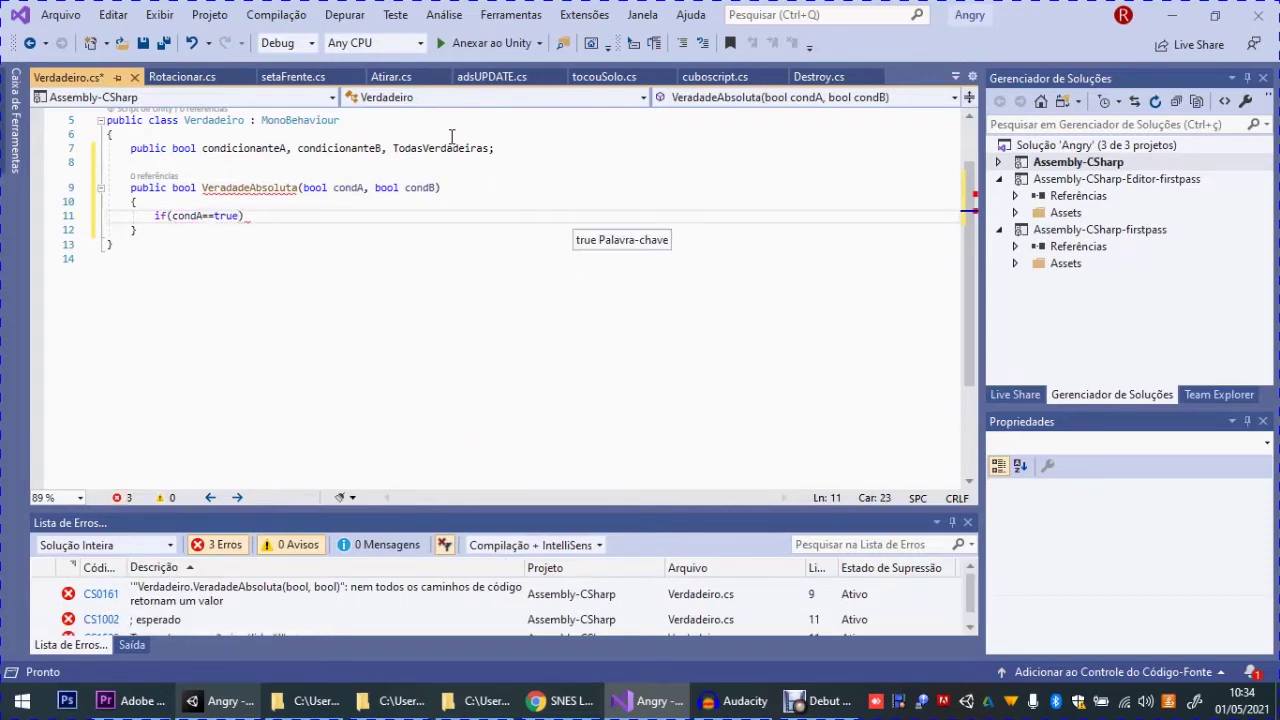
type(" condB")
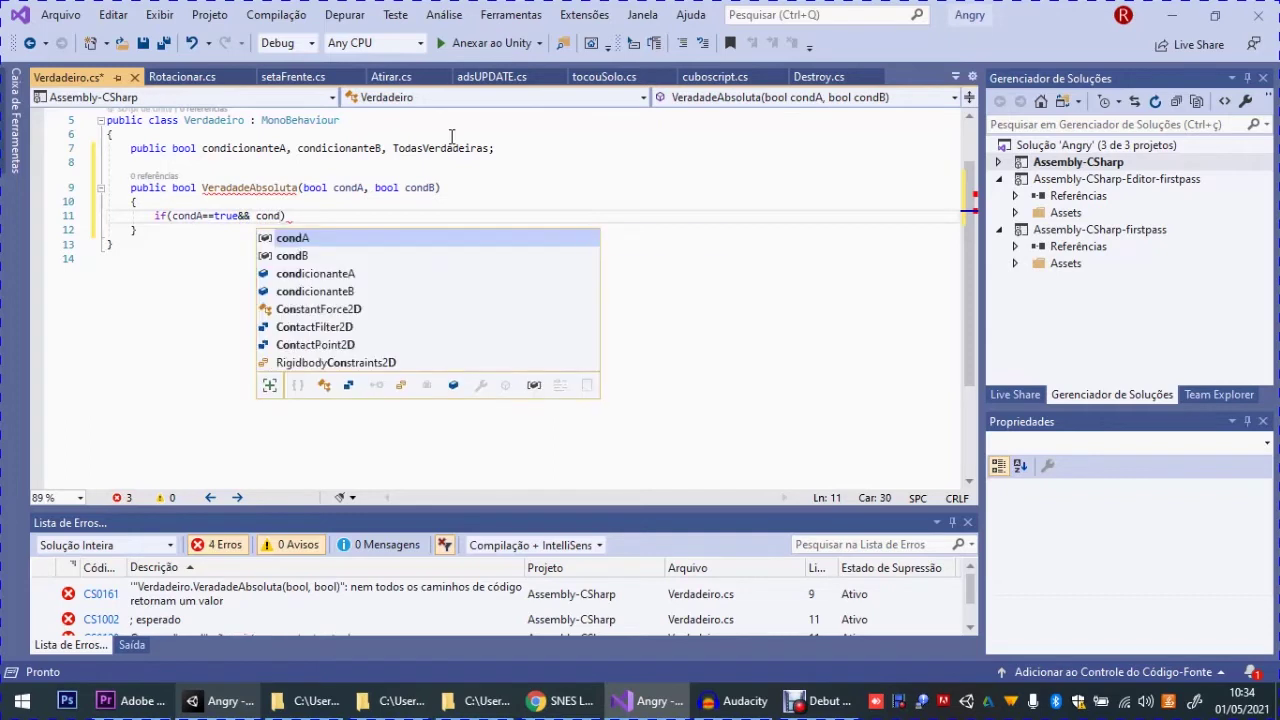
Step: Complete the condition as condA==true && condB==true with a block returning true
key("Tab")
type("==")
key("BackSpace")
key("BackSpace")
key("BackSpace")
type("==true")
key("Return")
type("{")
key("Return")
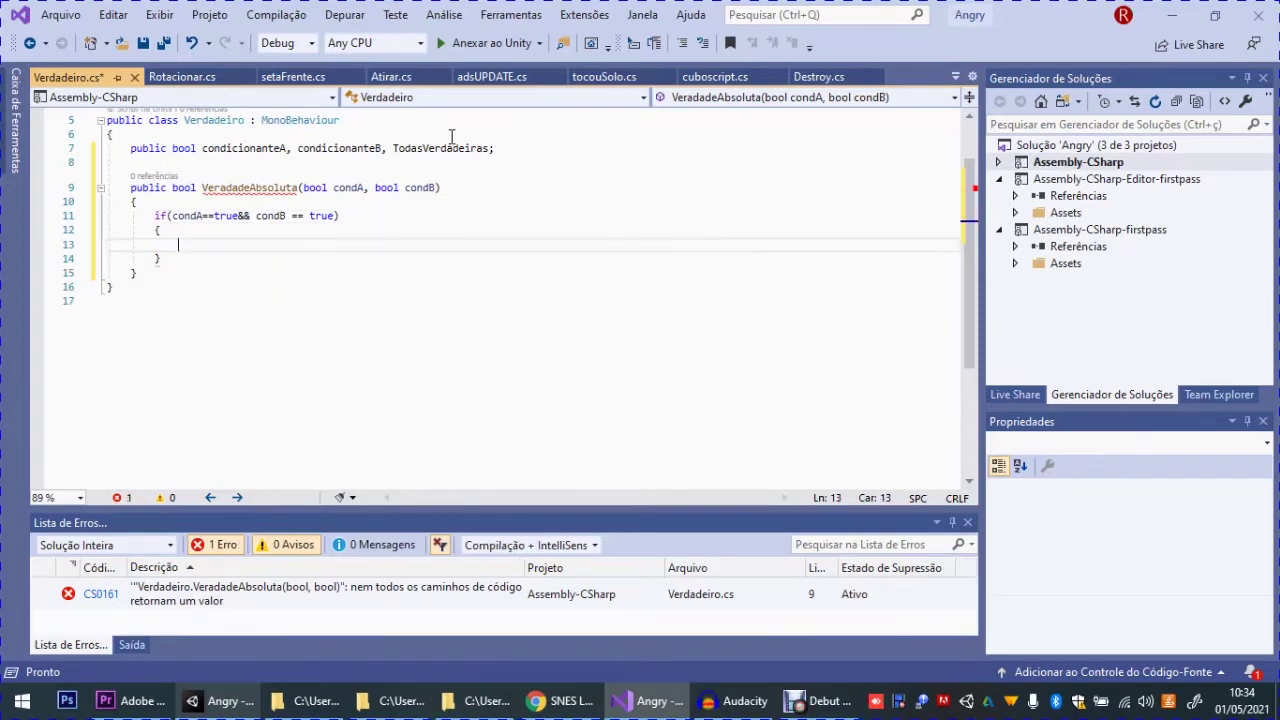
type("ruturn")
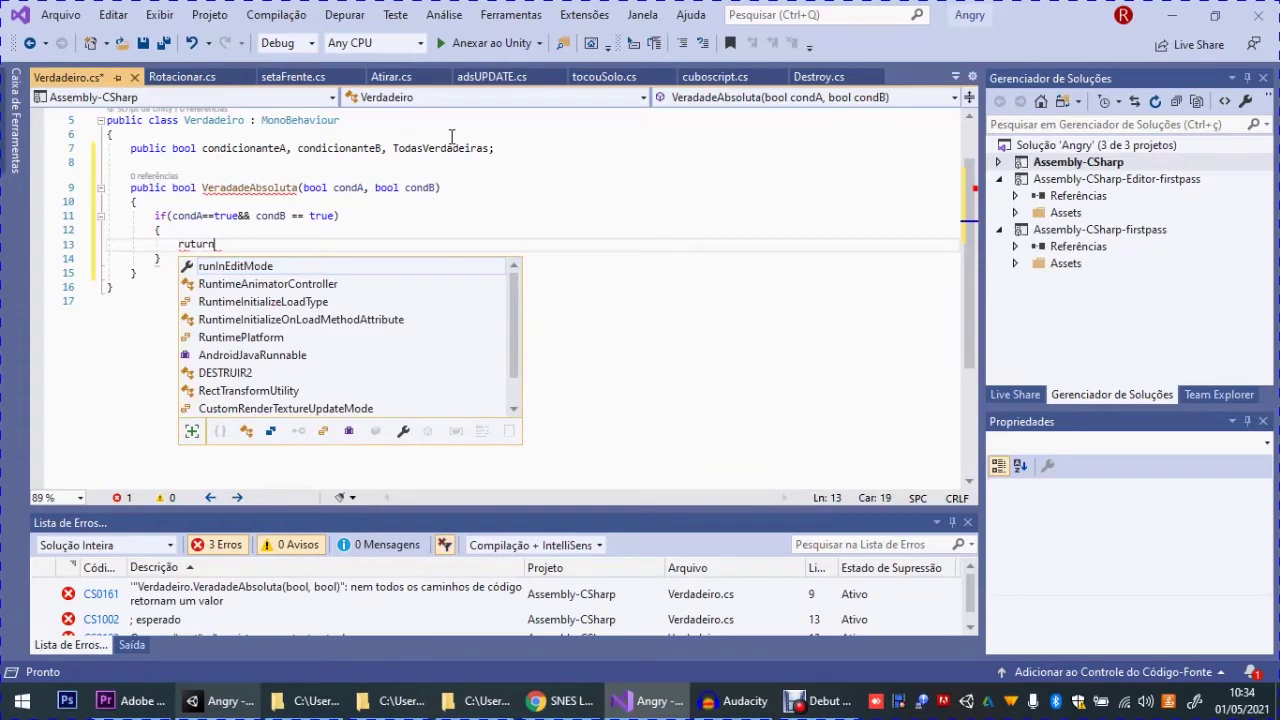
key("BackSpace")
key("BackSpace")
key("BackSpace")
type("eturn true;")
Step: Add an else block returning false and save Verdadeiro.cs
key("Down")
key("Return")
type("else {")
key("Return")
type("return false")
key("BackSpace")
key("BackSpace")
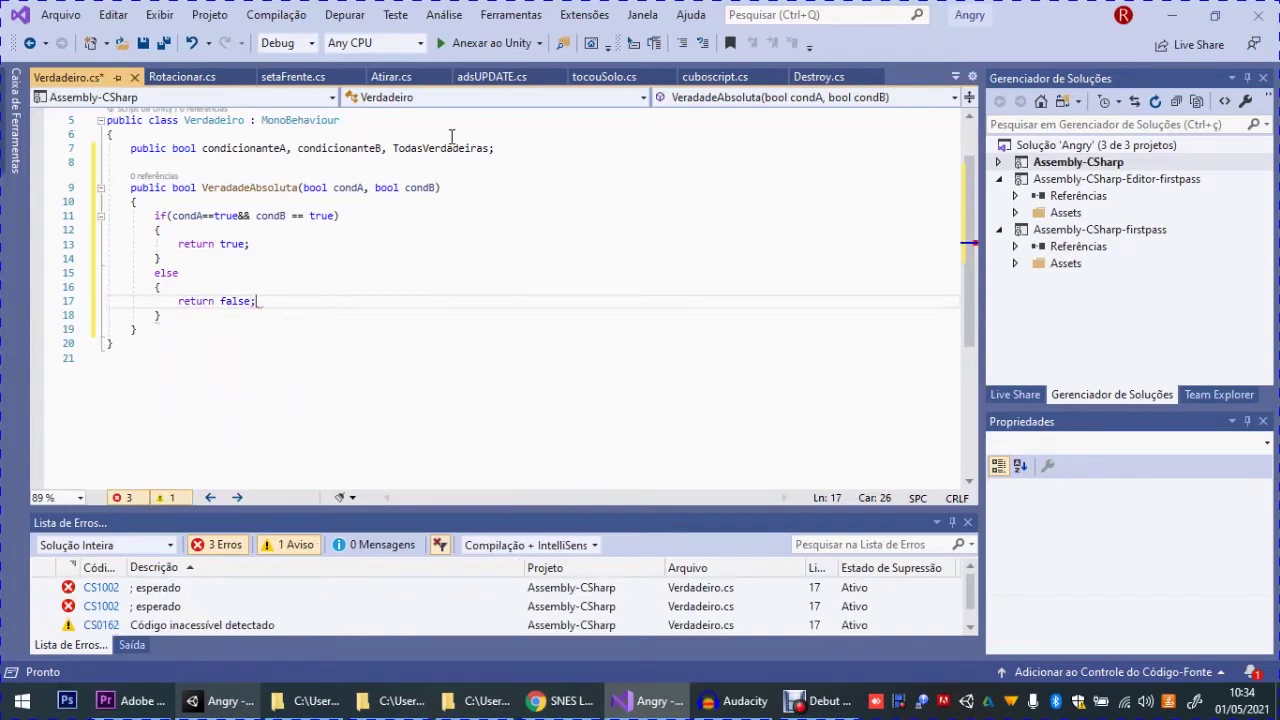
key("ctrl+s")
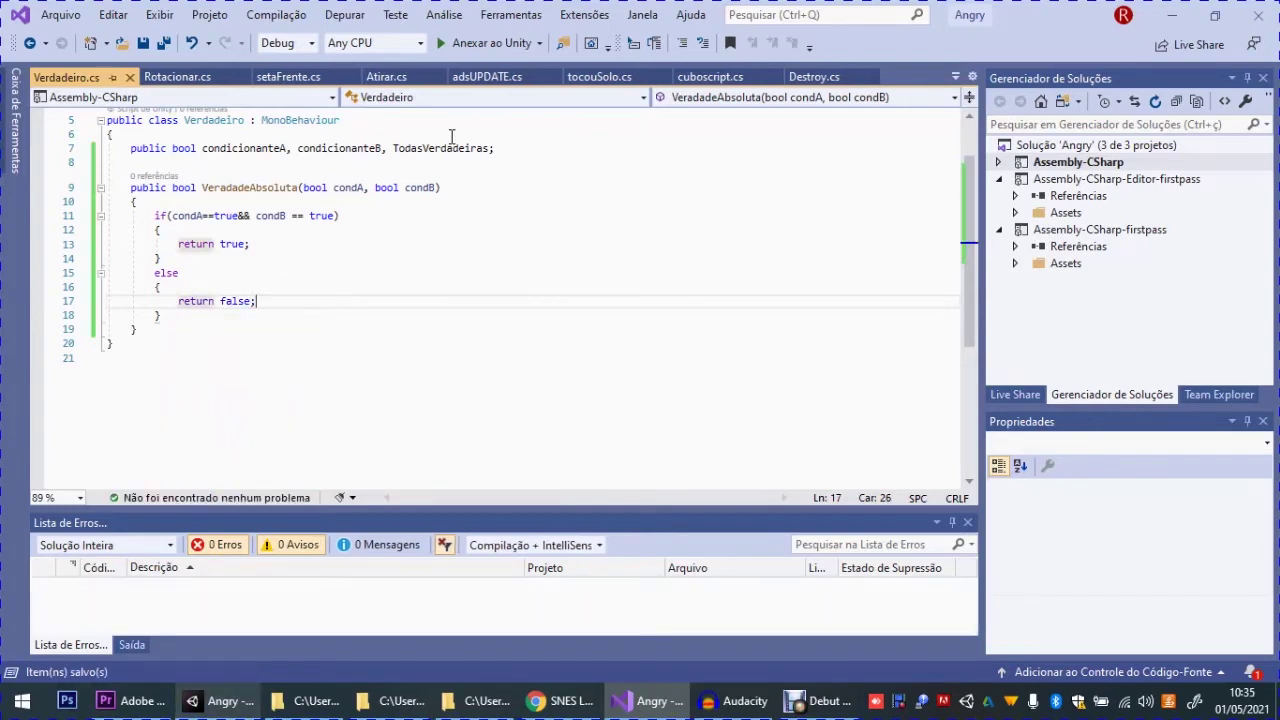
left_click(167, 316)
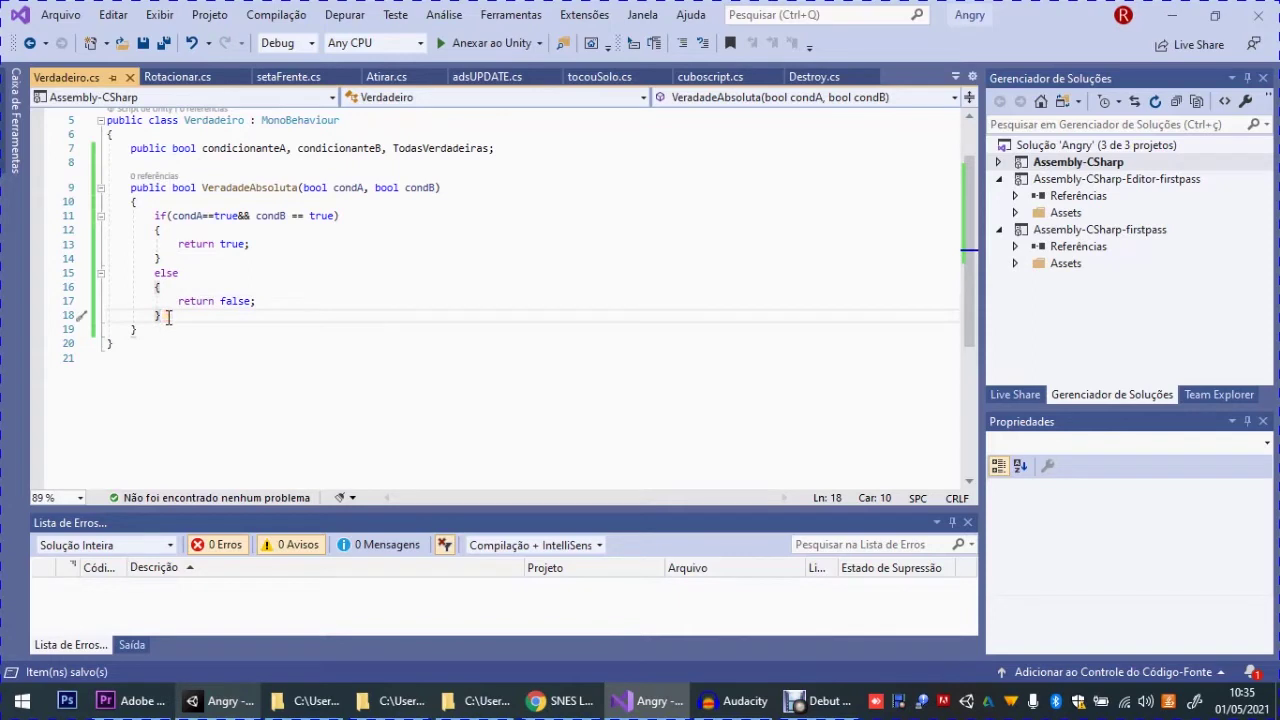
left_click(138, 330)
Step: Add an empty public void Start() method below VeradadeAbsoluta
key("Return")
type("public void Start")
key("Return")
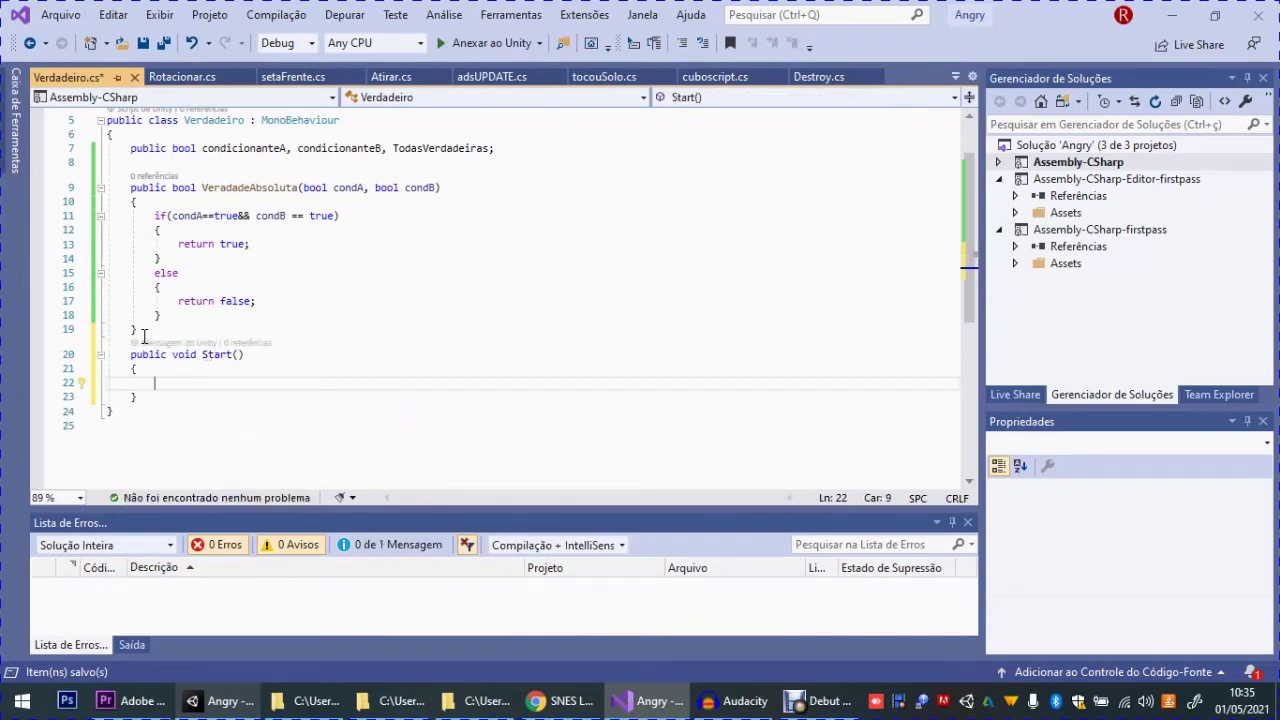
left_click_drag(395, 148, 462, 148)
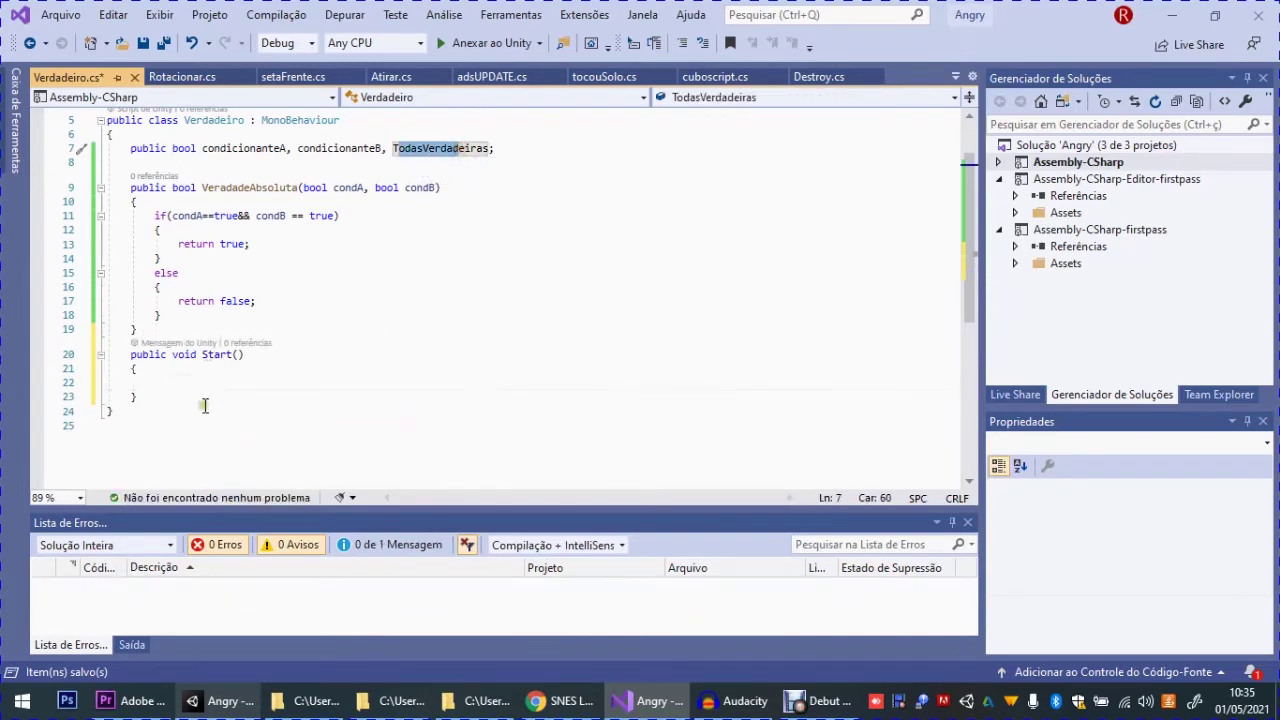
left_click(160, 384)
Step: Inside Start, begin the statement TodasVerdadeiras = VeradadeAbsoluta(
type("Toda")
key("Tab")
type("d")
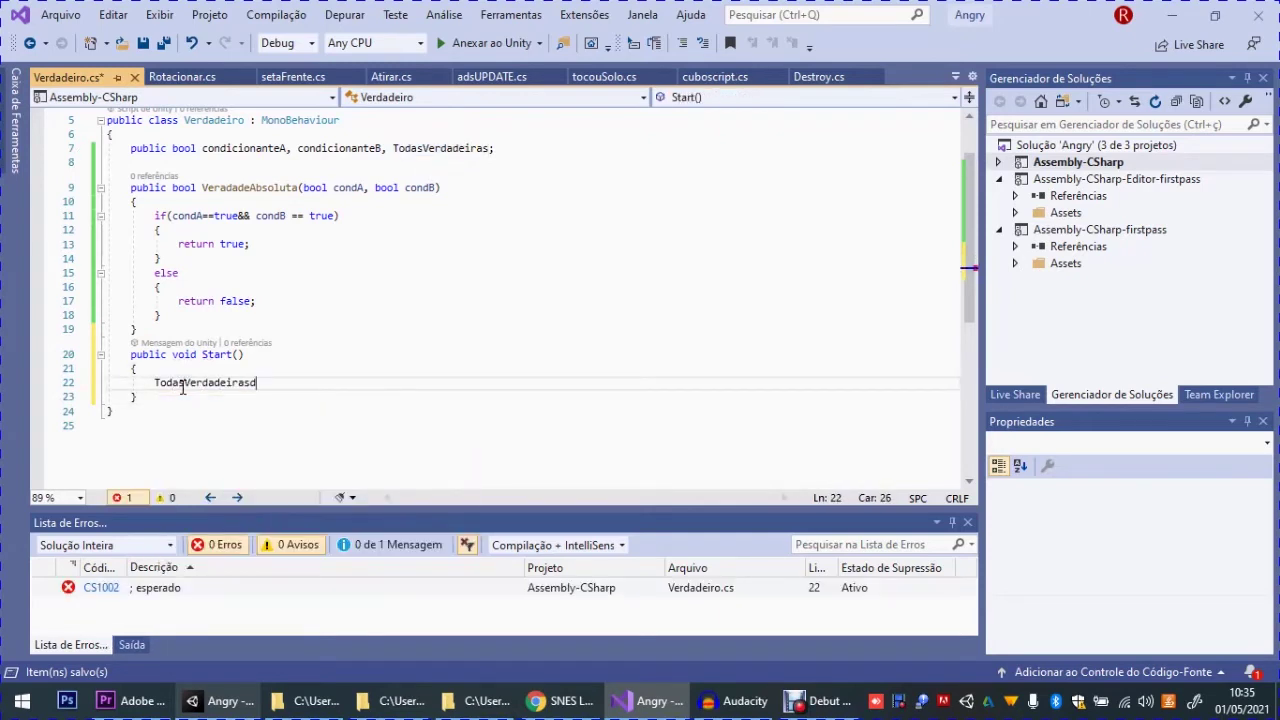
left_click_drag(254, 383, 168, 396)
key("BackSpace")
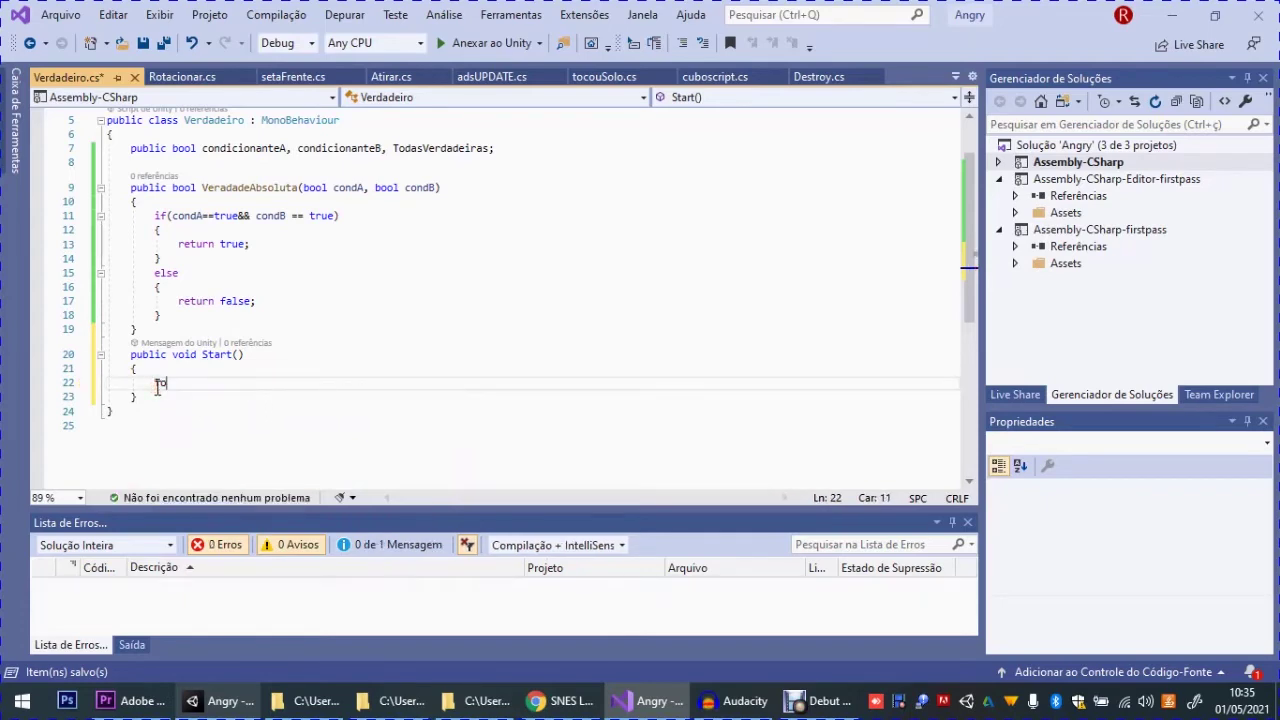
type("Toda")
key("Tab")
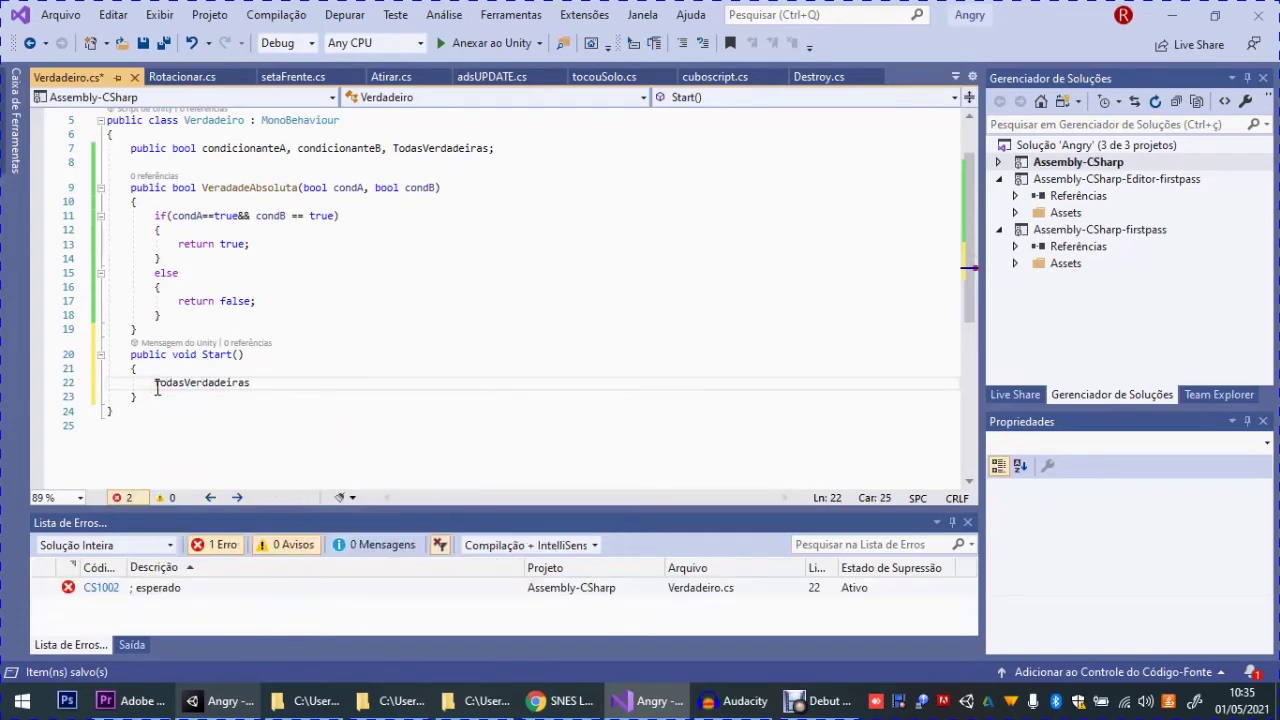
type("=Ve")
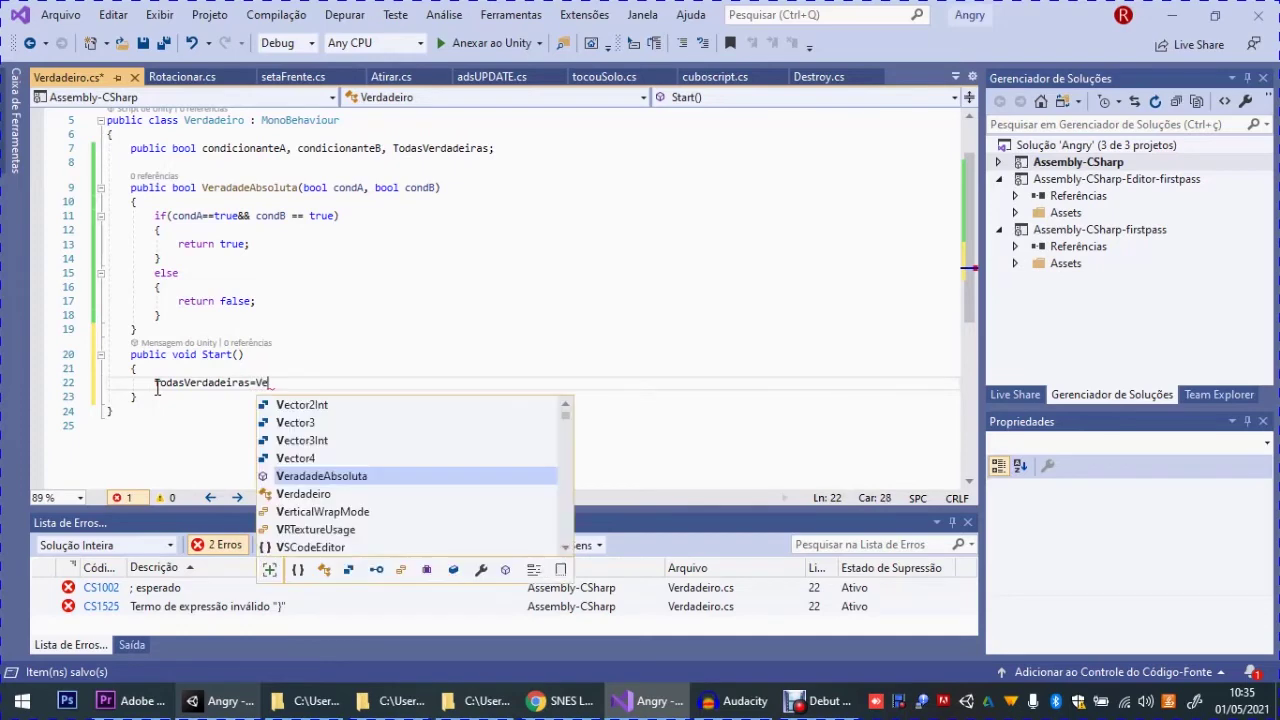
type("(")
Step: Pass condicionanteA and condicionanteB, end the statement with a semicolon, save, and minimise Visual Studio
key("ctrl+space")
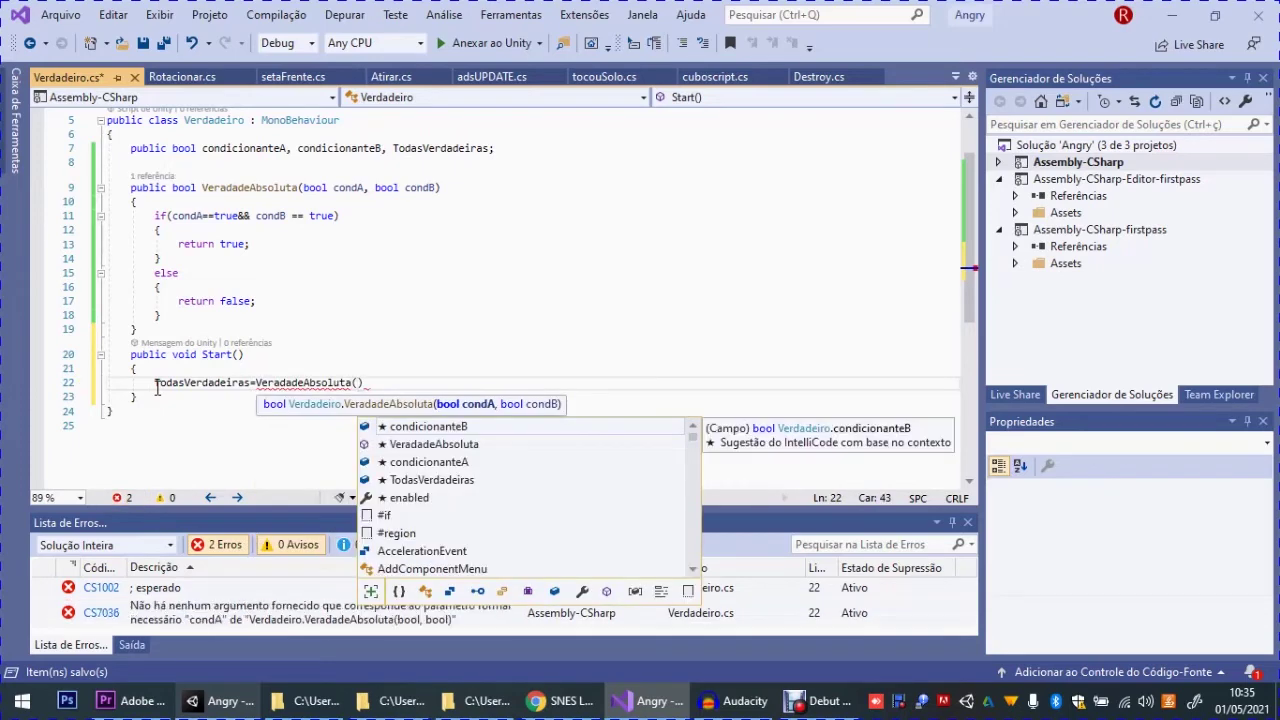
type("cond")
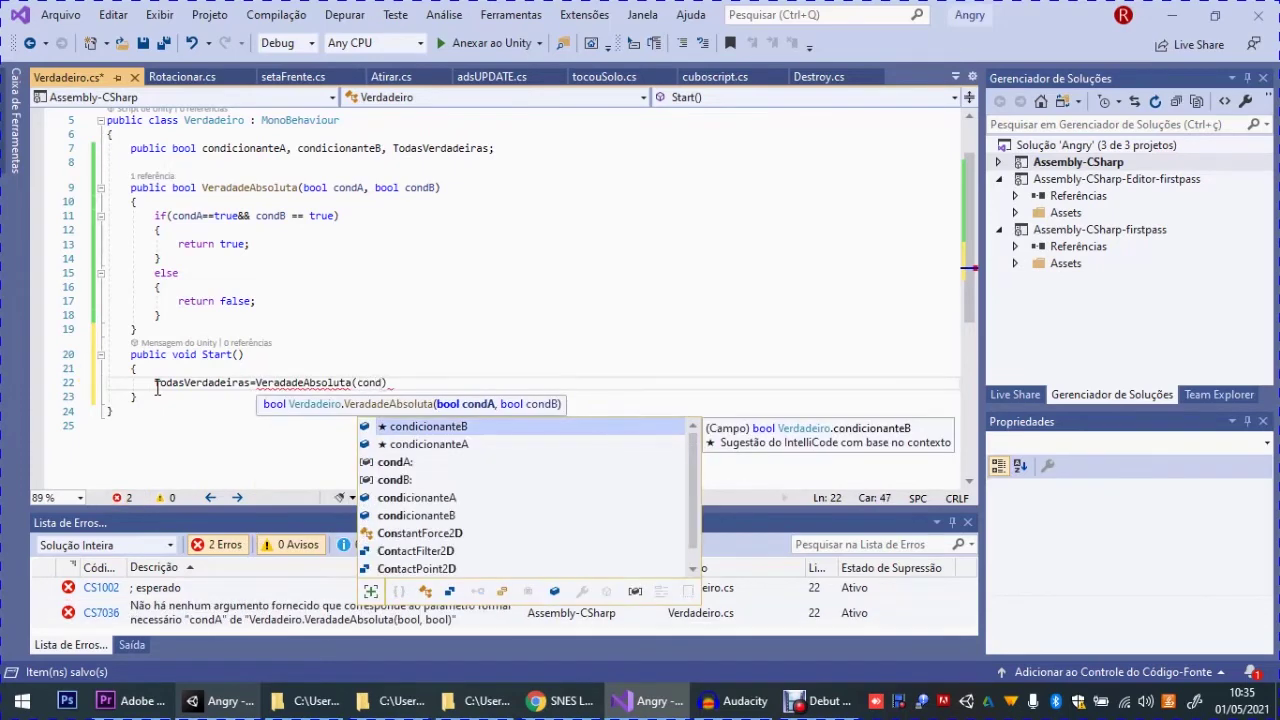
key("Tab")
key("BackSpace")
type("A, cond")
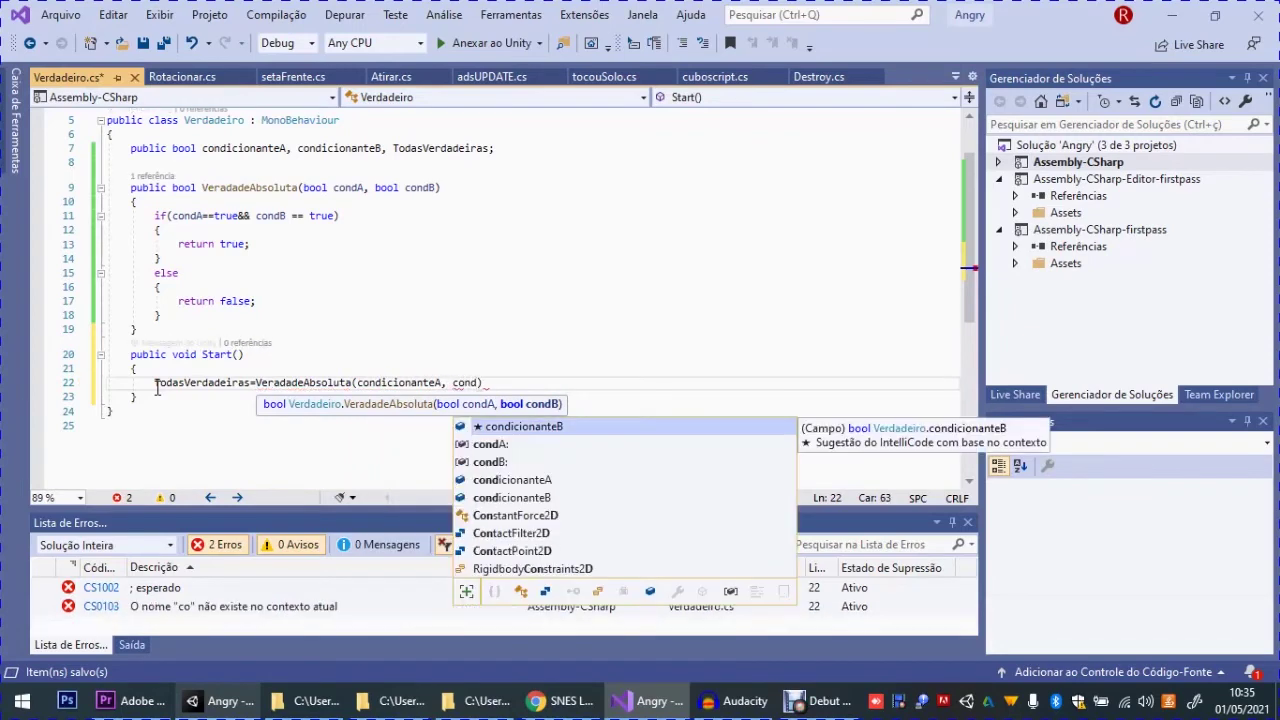
key("Tab")
key("ctrl+s")
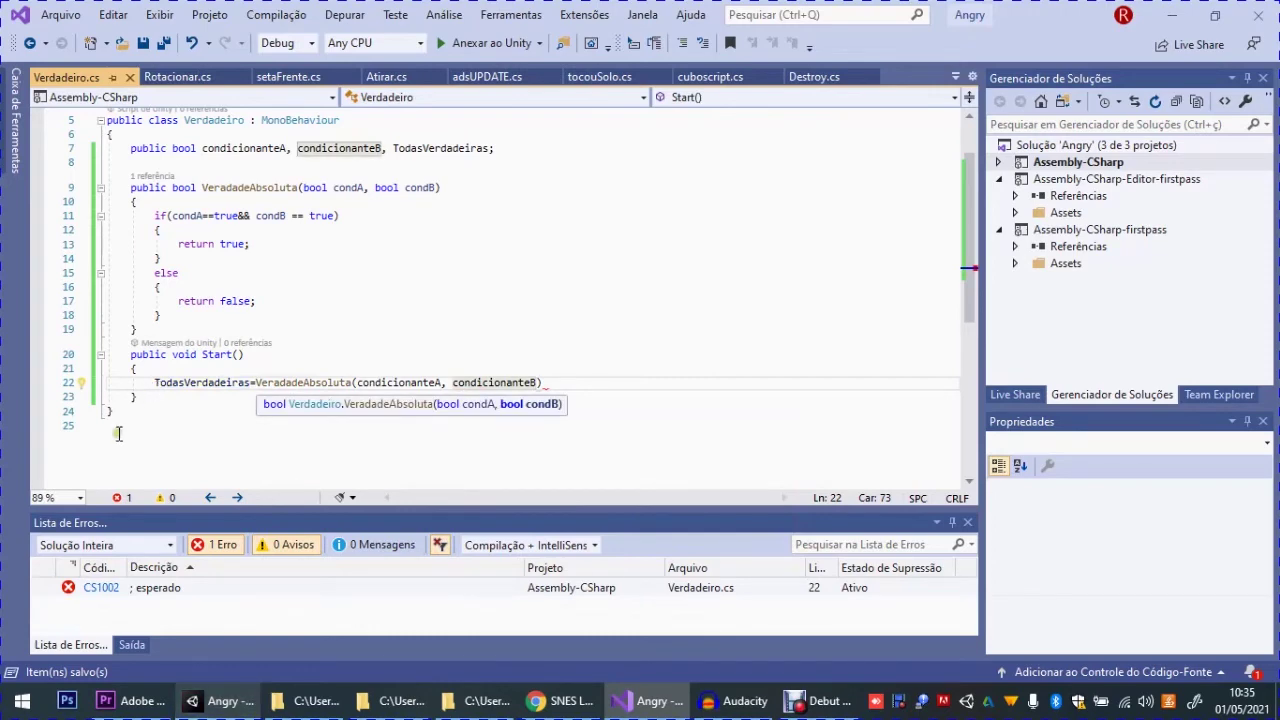
type(";")
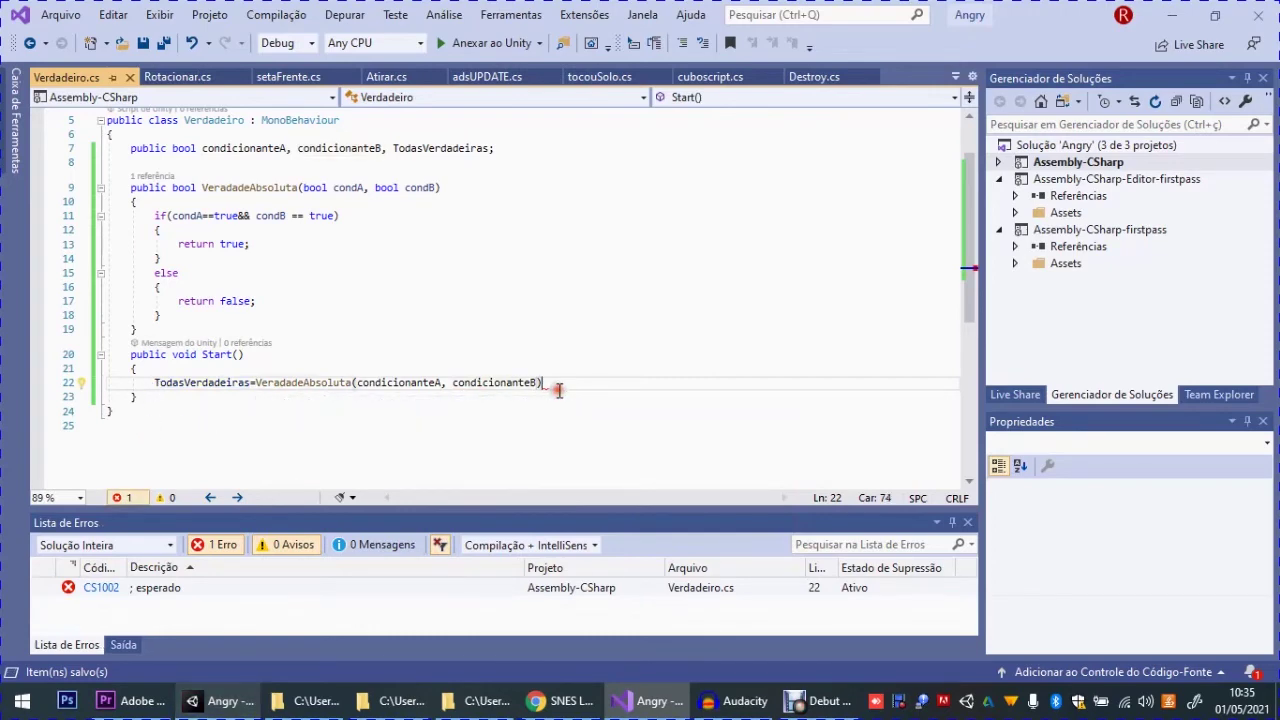
key("ctrl+s")
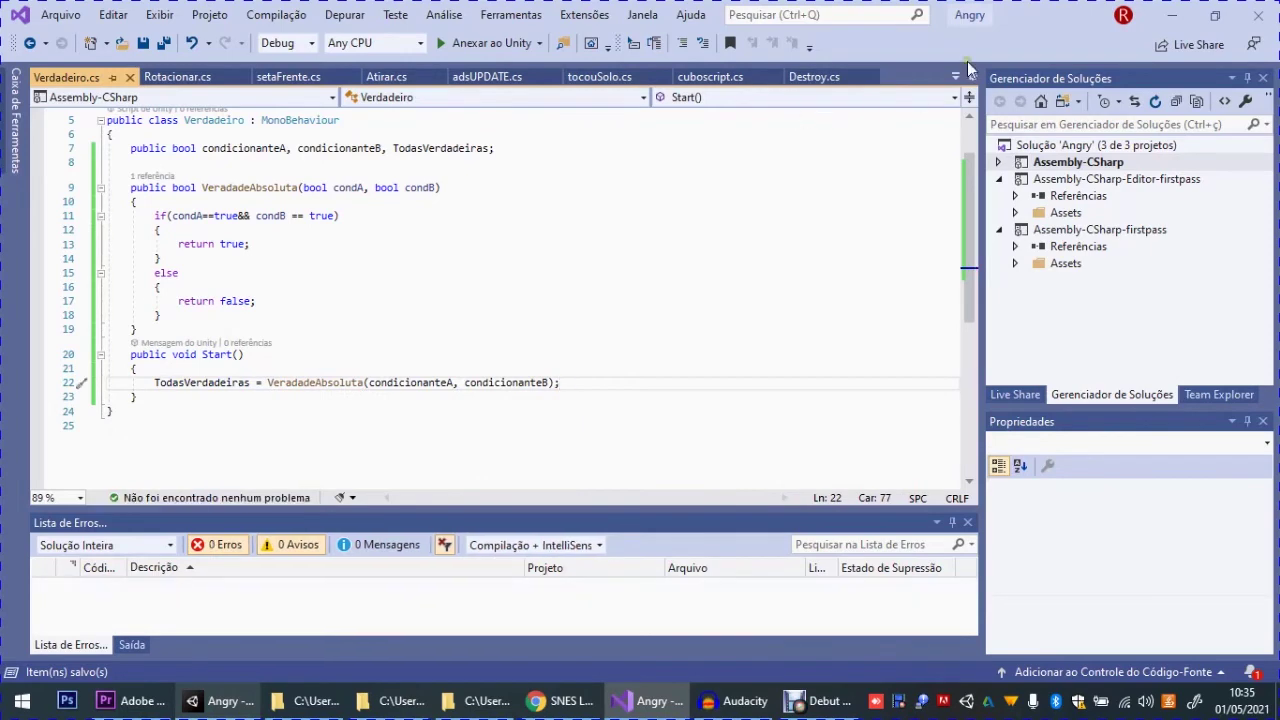
left_click(1172, 15)
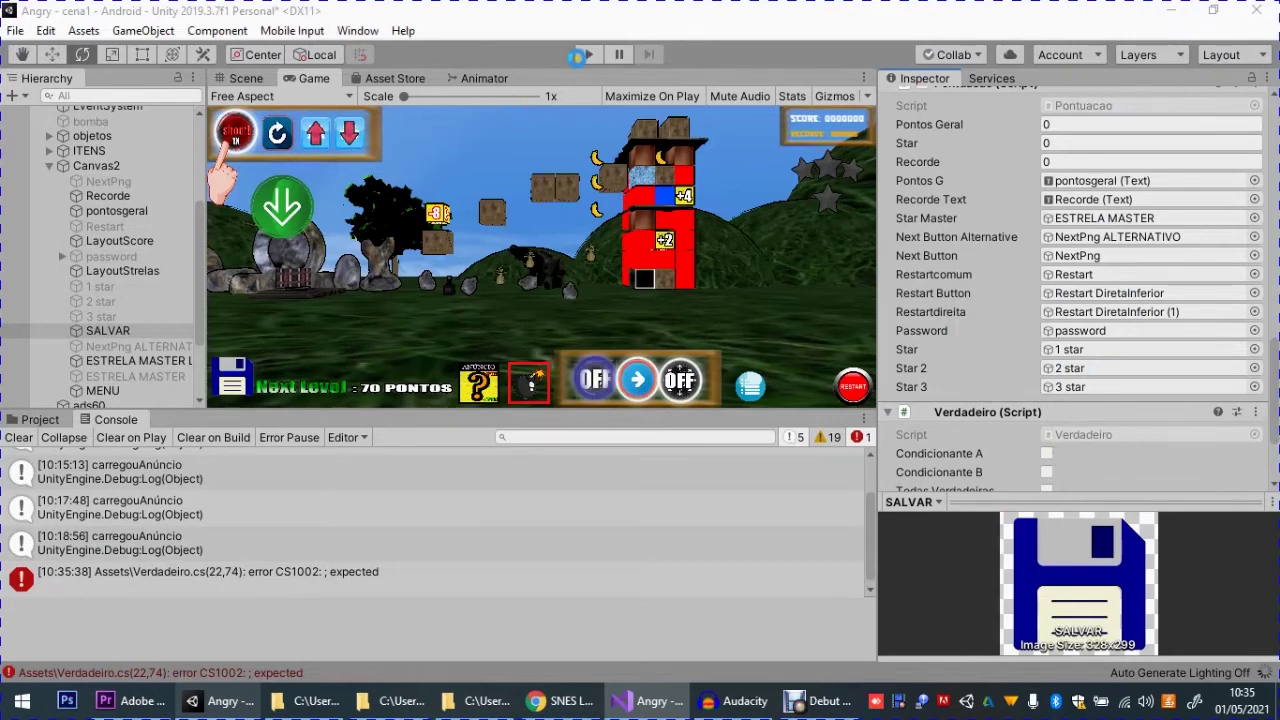
Step: Tick Condicionante A on the Verdadeiro component in the Inspector and enter Play mode
left_click(1097, 341)
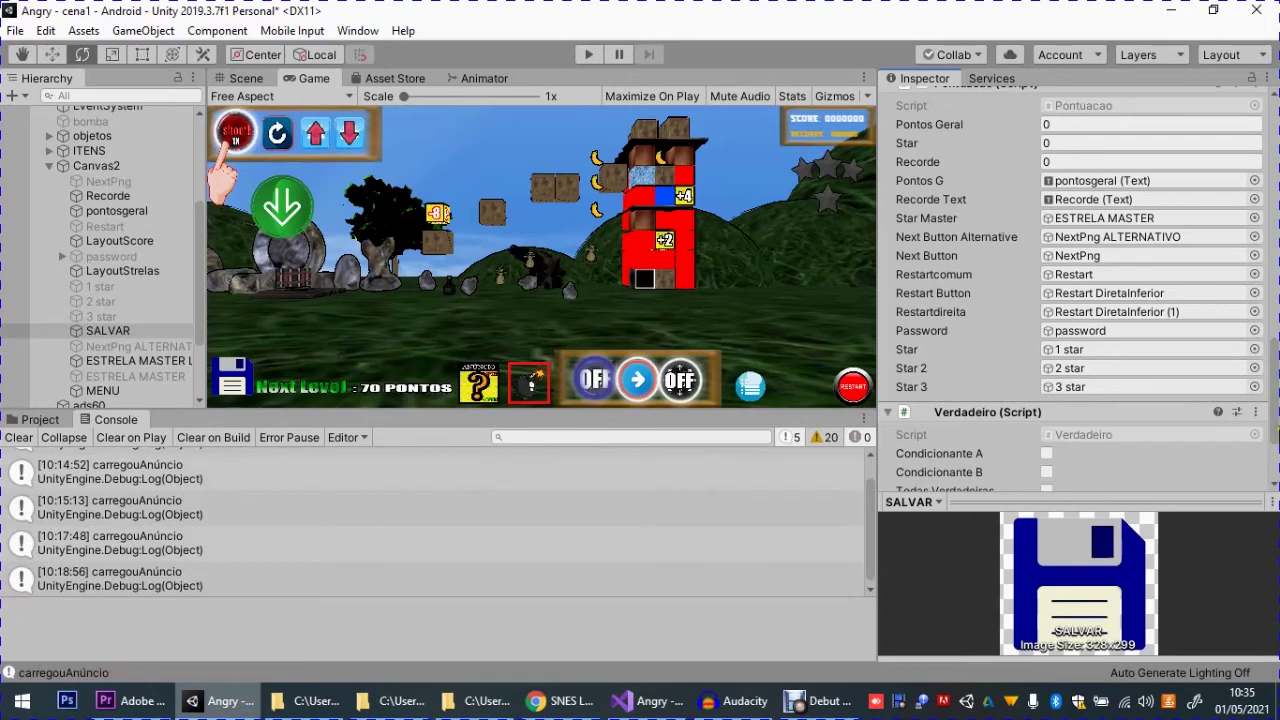
scroll(1276, 440, "down", 3)
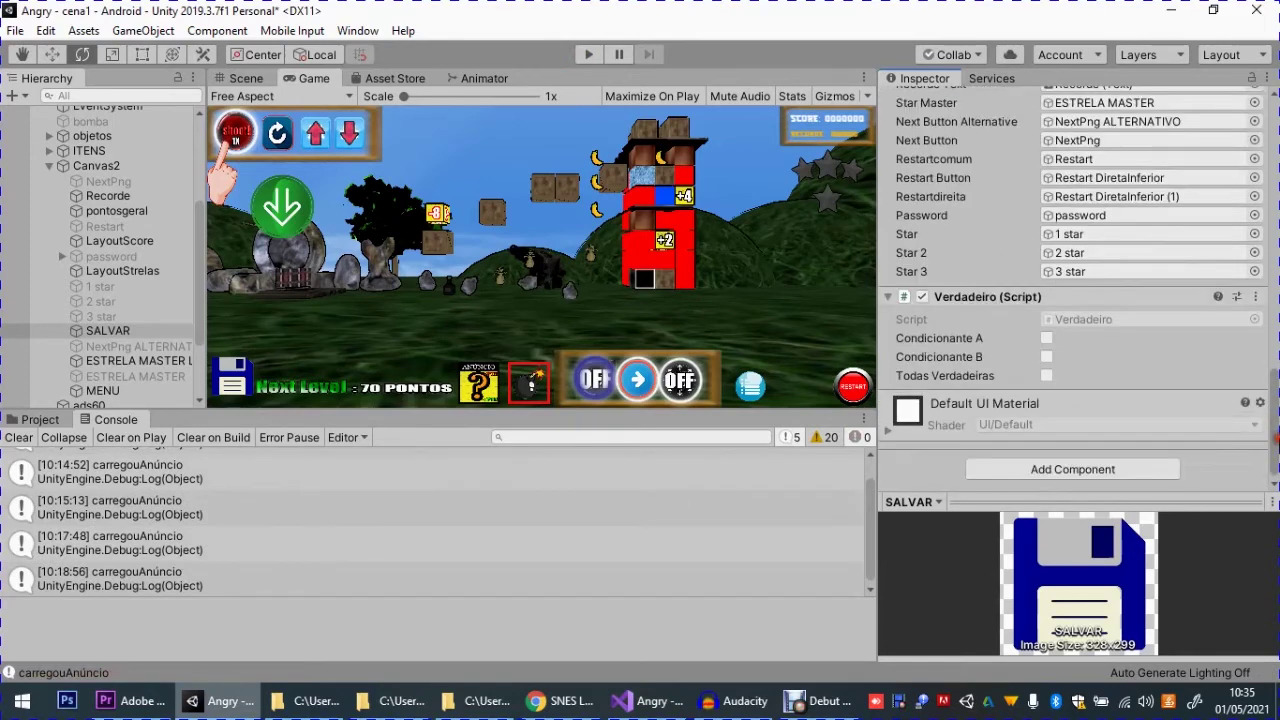
left_click(1046, 339)
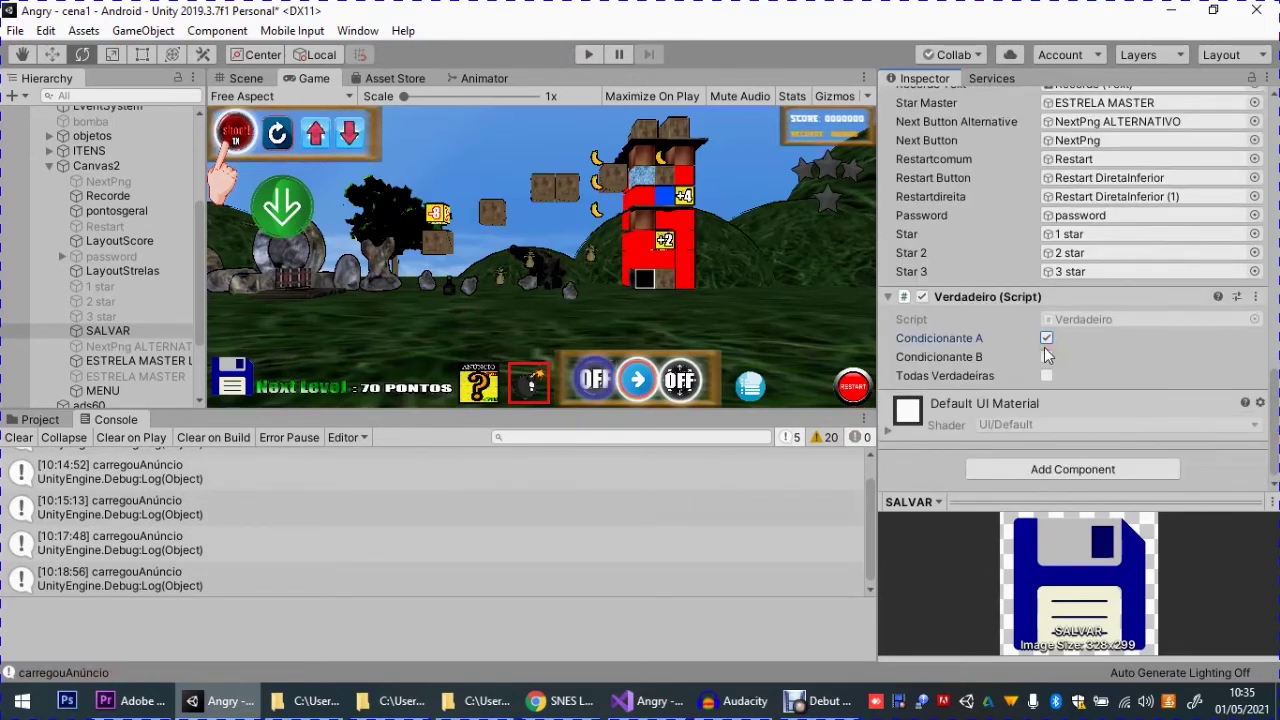
left_click(589, 53)
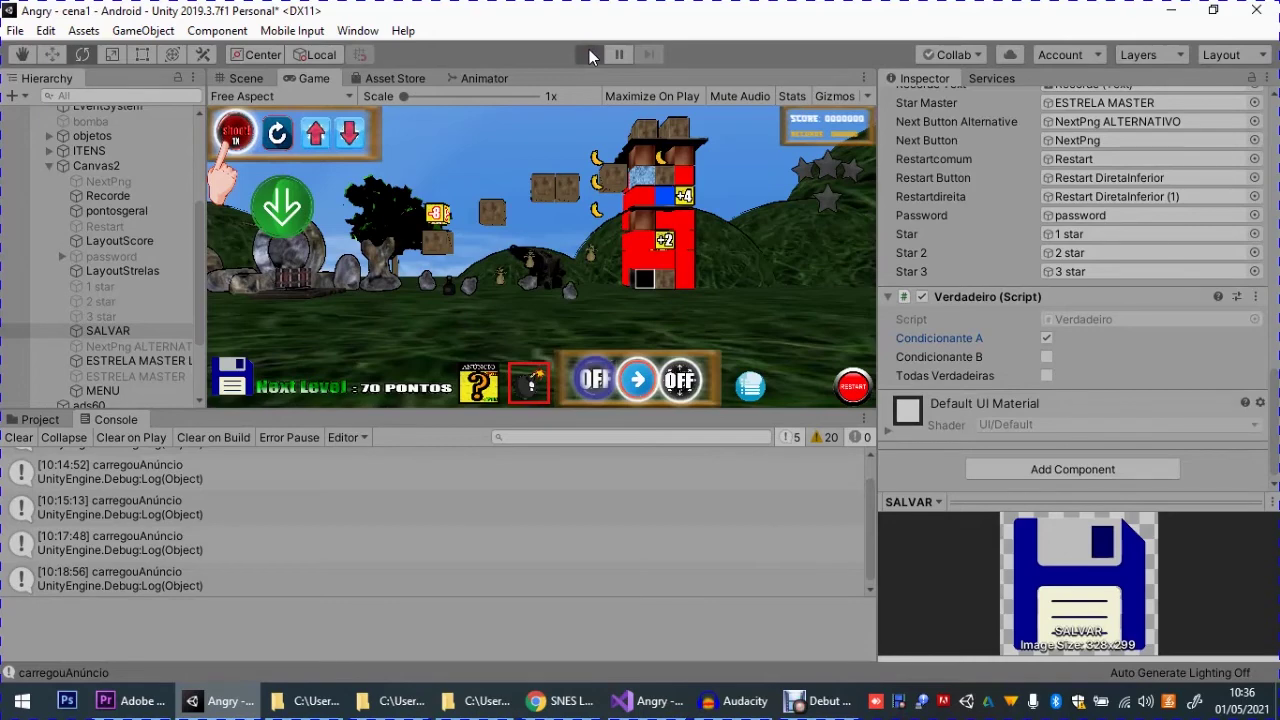
left_click(589, 55)
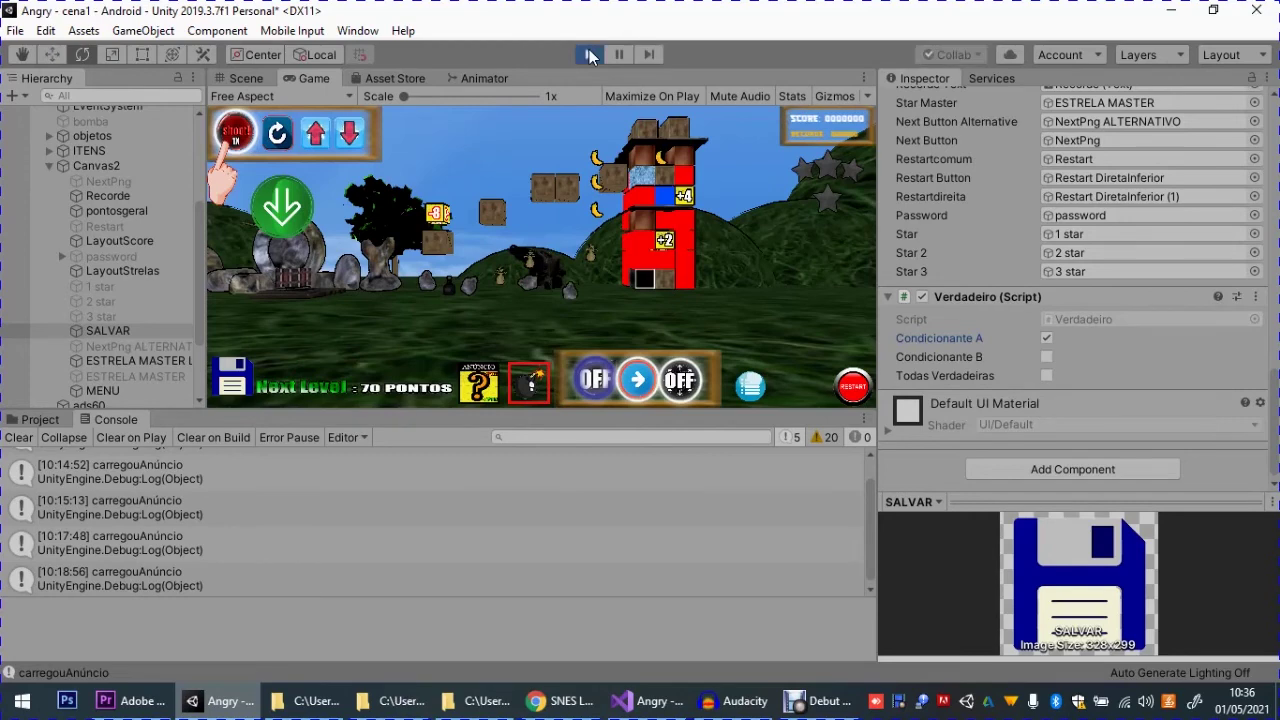
Step: Stop play, tick Condicionante B, rerun to see Todas Verdadeiras become true, then stop
scroll(946, 338, "up", 3)
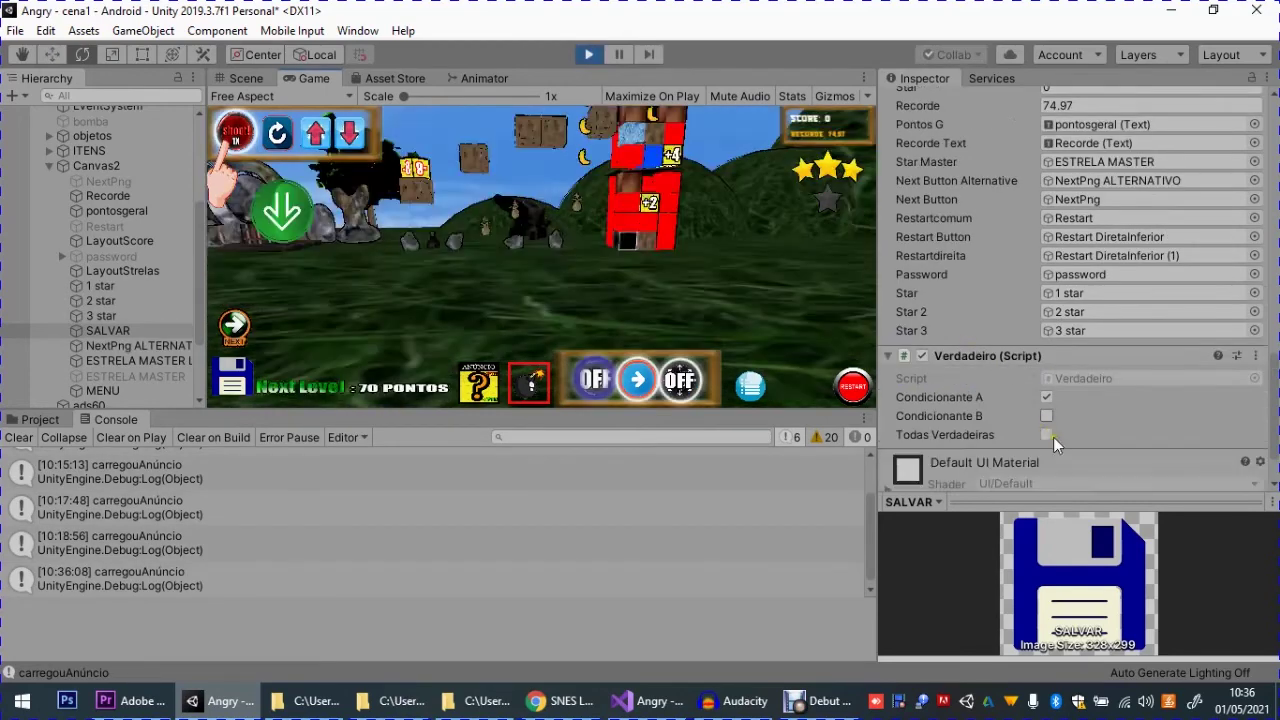
left_click(589, 54)
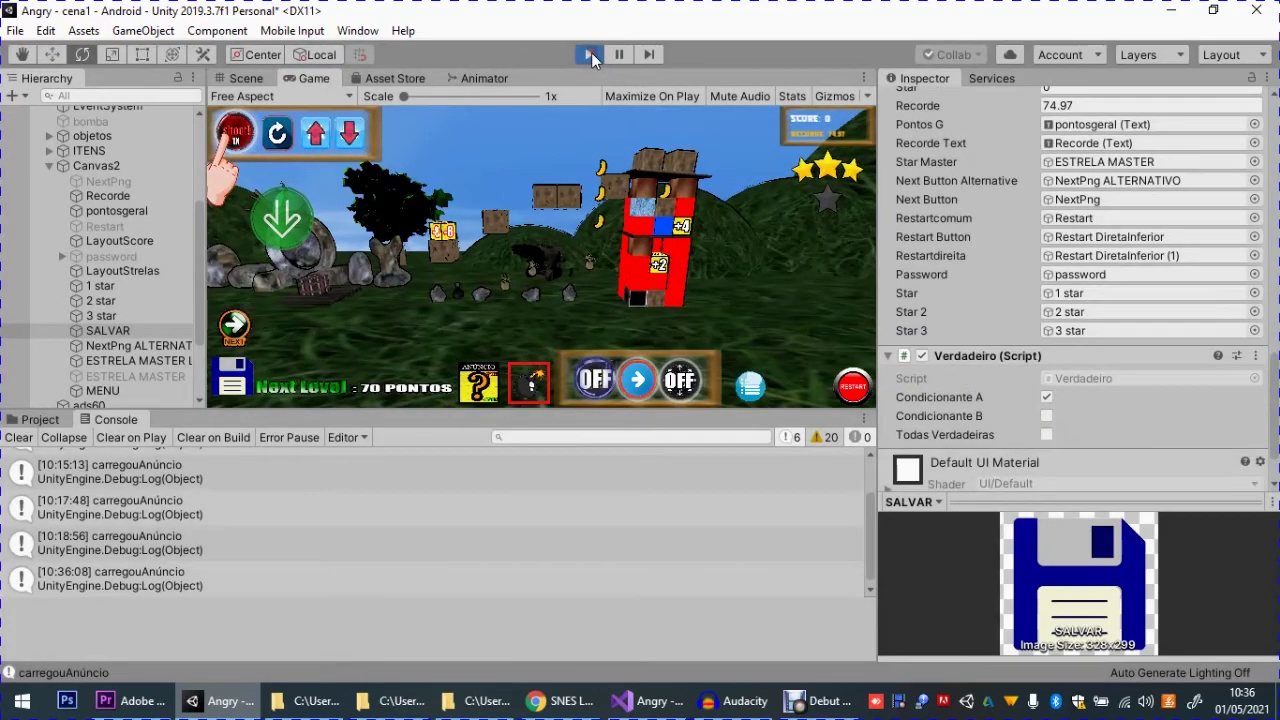
left_click(1046, 416)
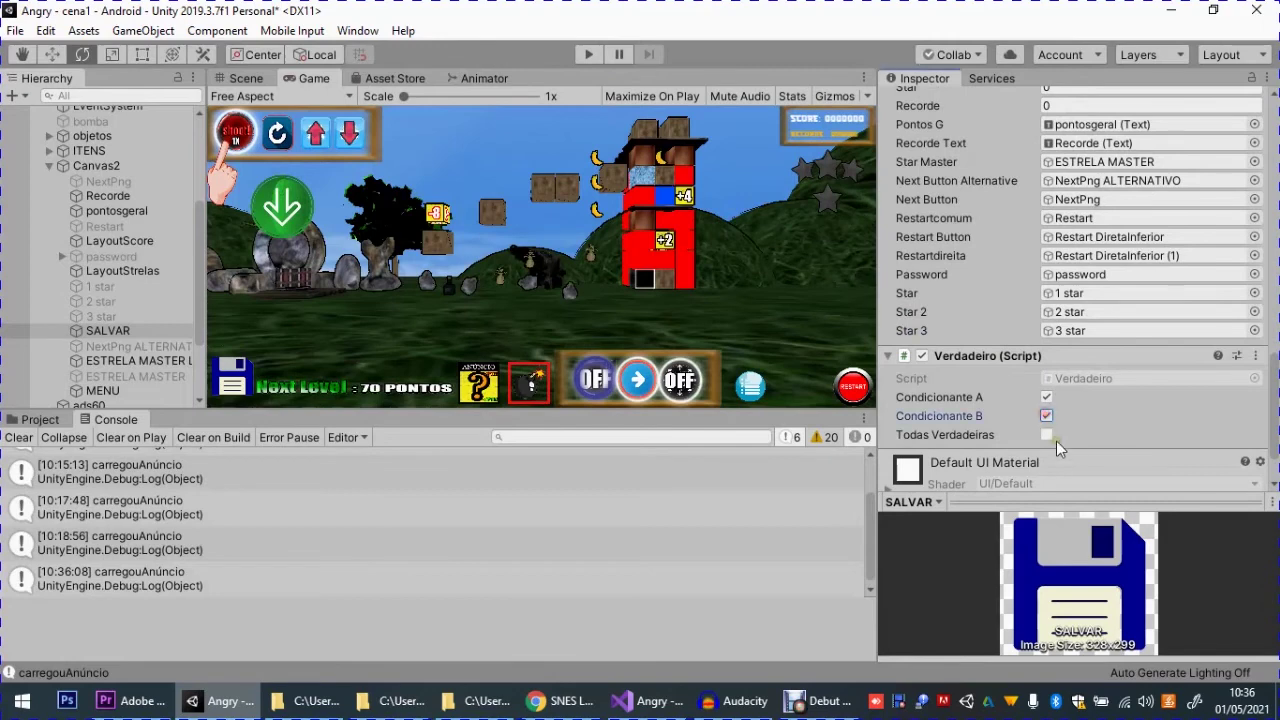
left_click(592, 57)
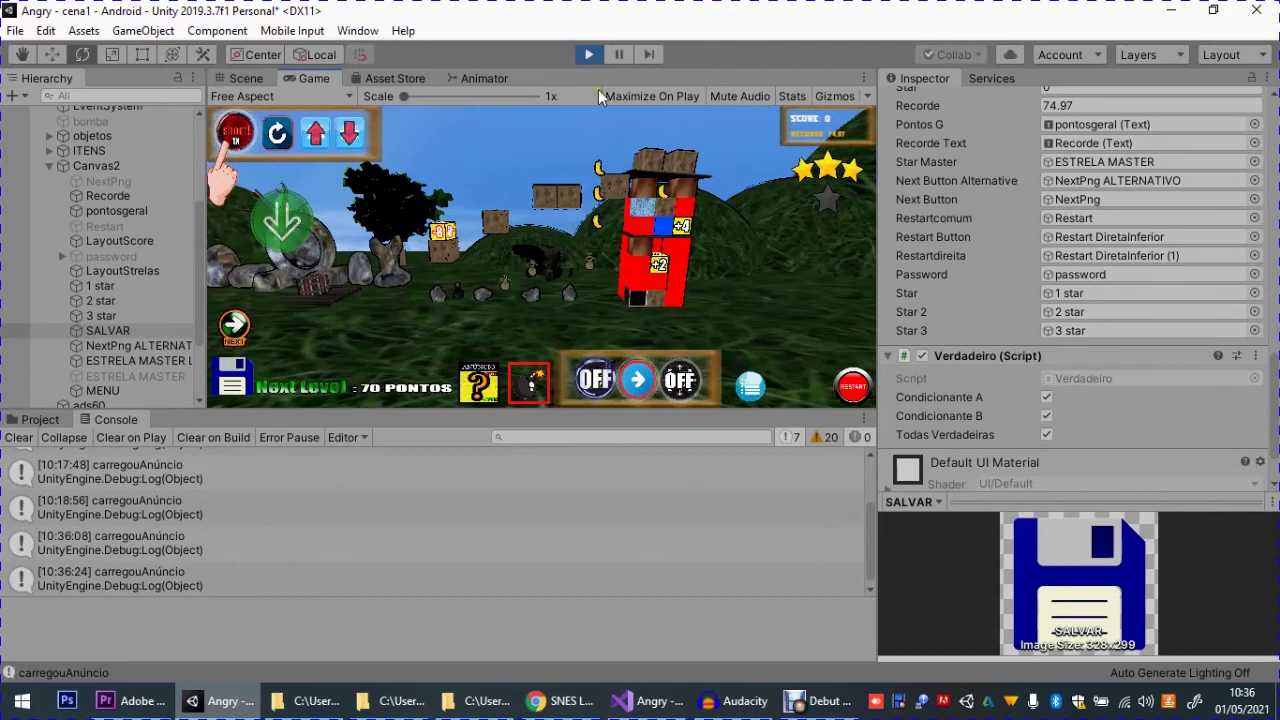
left_click(584, 58)
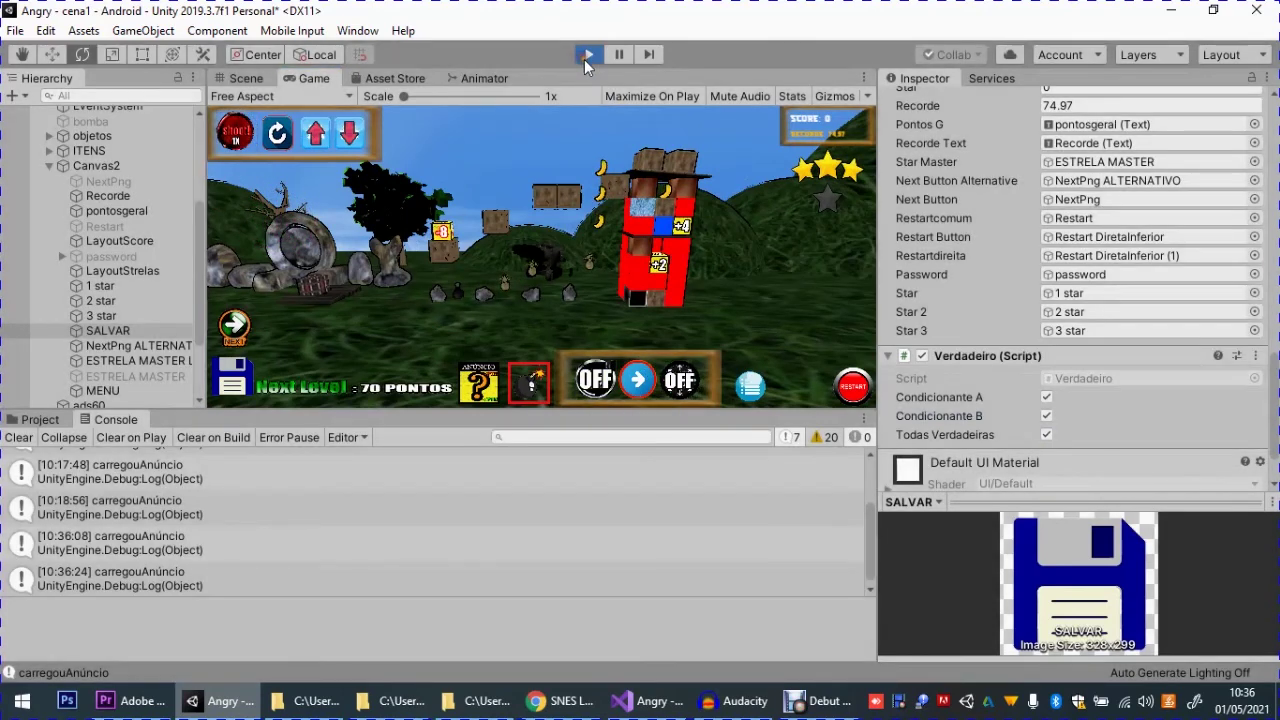